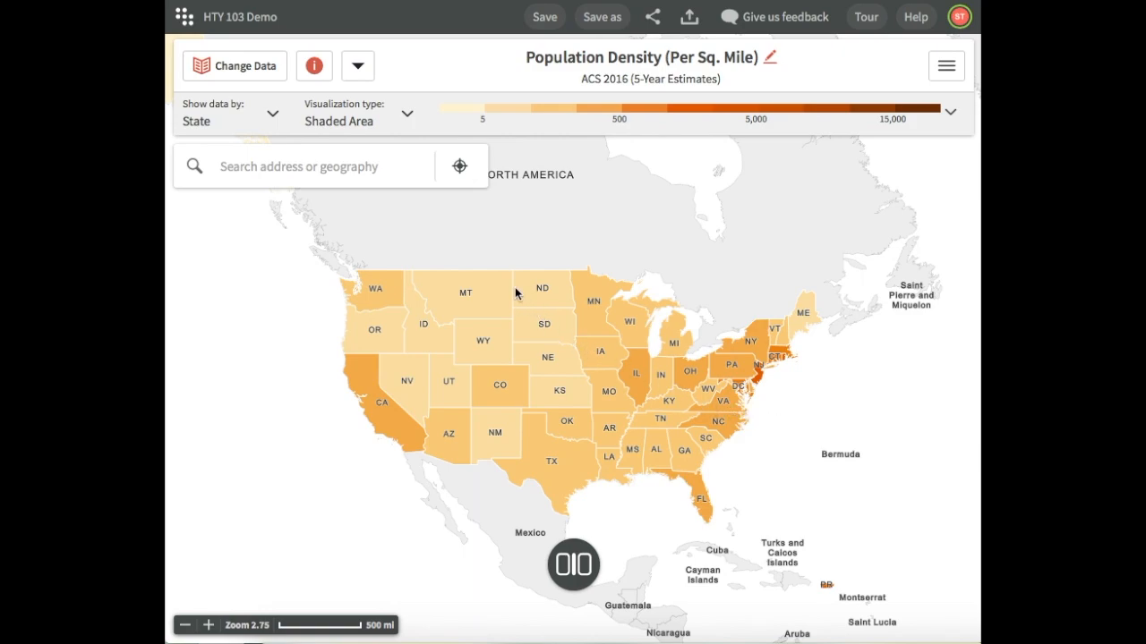
Open the data selection by category and choose 1790 as the data year
{"action": "left_click", "coordinate": [264, 71]}
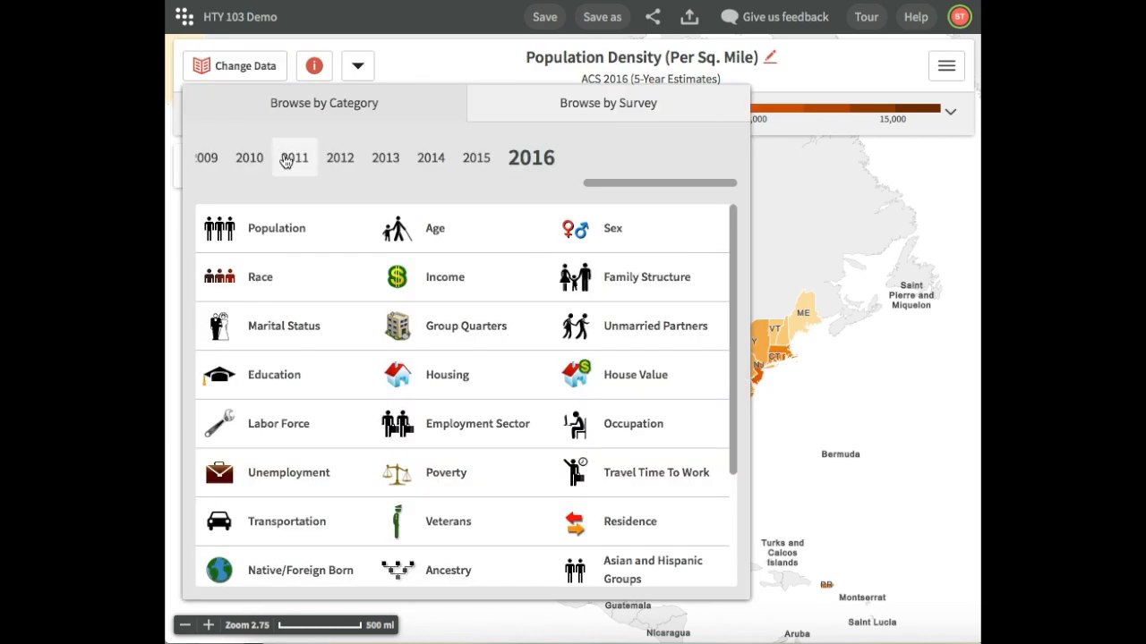
{"action": "scroll", "coordinate": [285, 160], "scroll_direction": "left", "scroll_amount": 5}
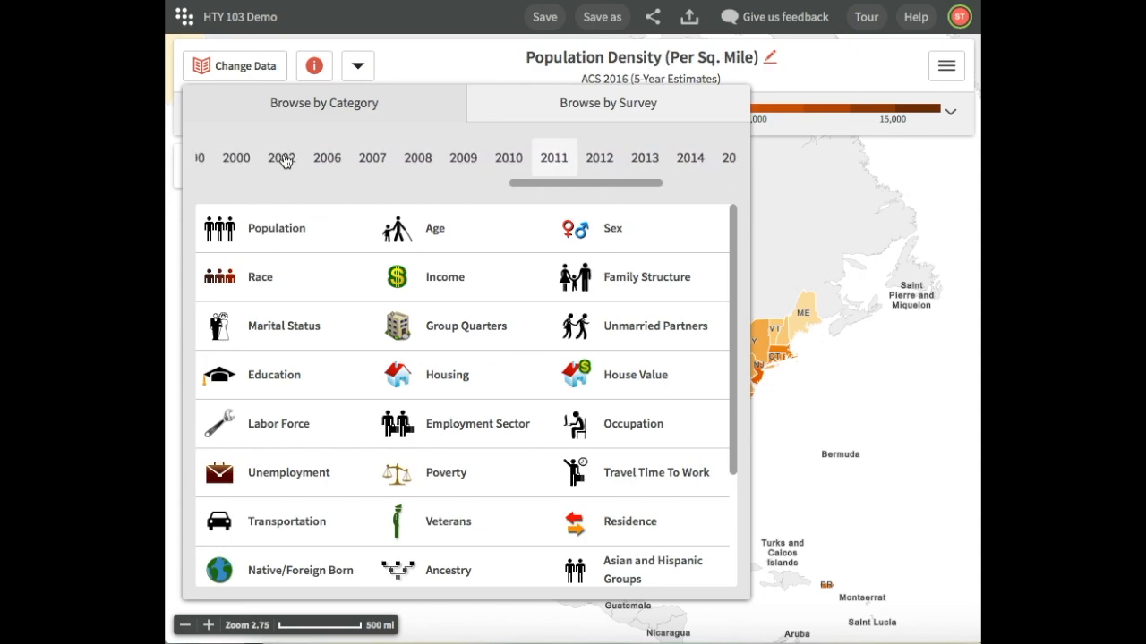
{"action": "scroll", "coordinate": [285, 160], "scroll_direction": "left", "scroll_amount": 5}
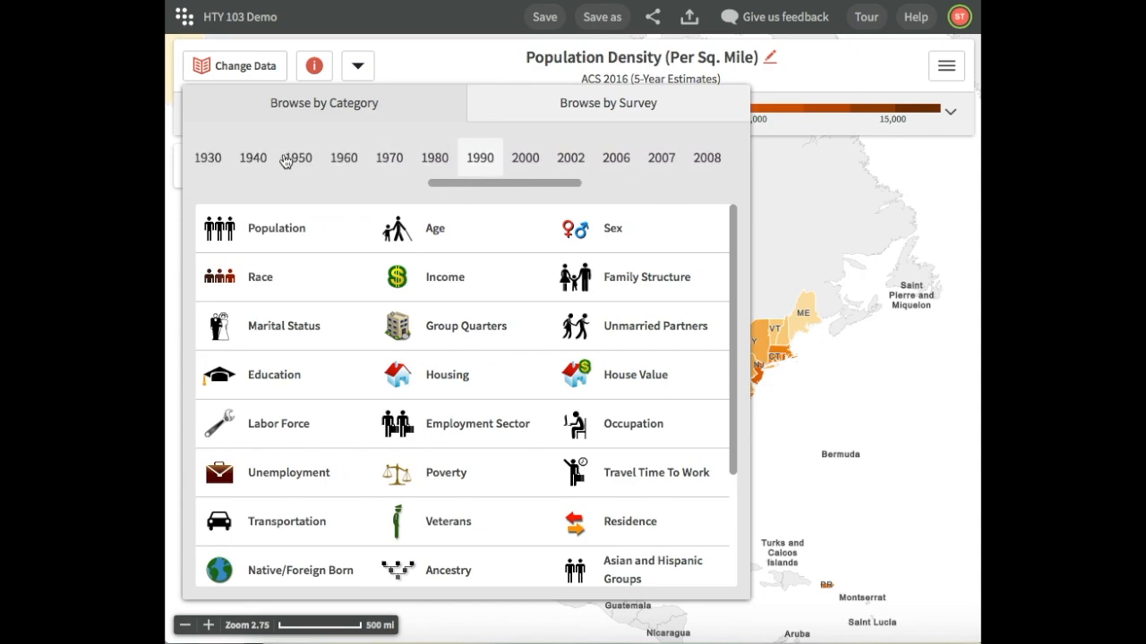
{"action": "scroll", "coordinate": [286, 160], "scroll_direction": "left", "scroll_amount": 5}
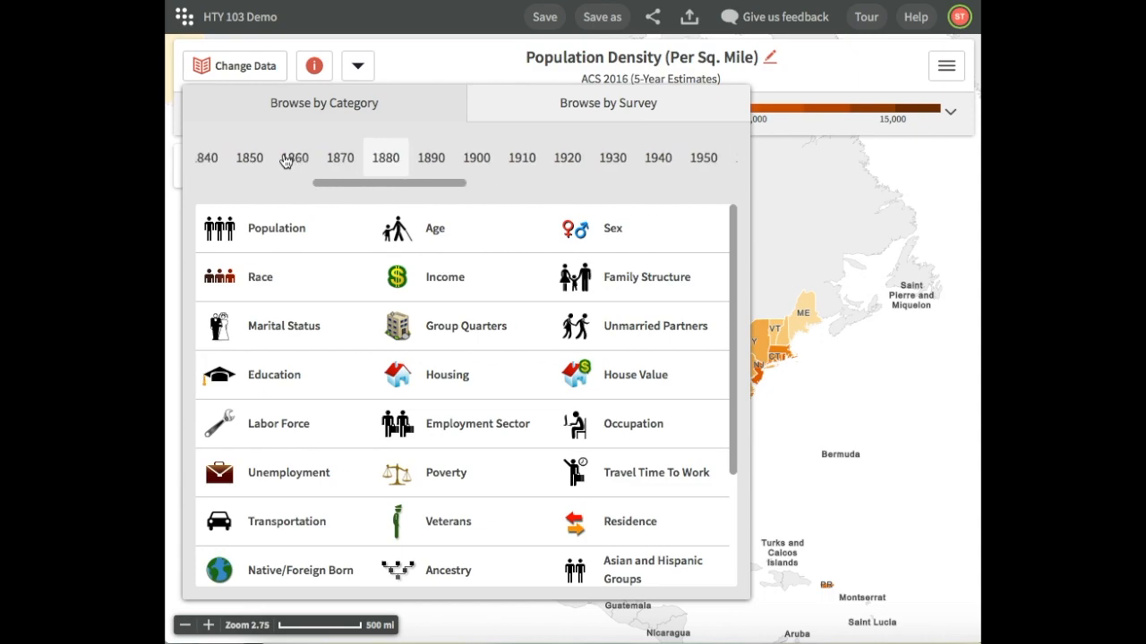
{"action": "scroll", "coordinate": [285, 160], "scroll_direction": "left", "scroll_amount": 4}
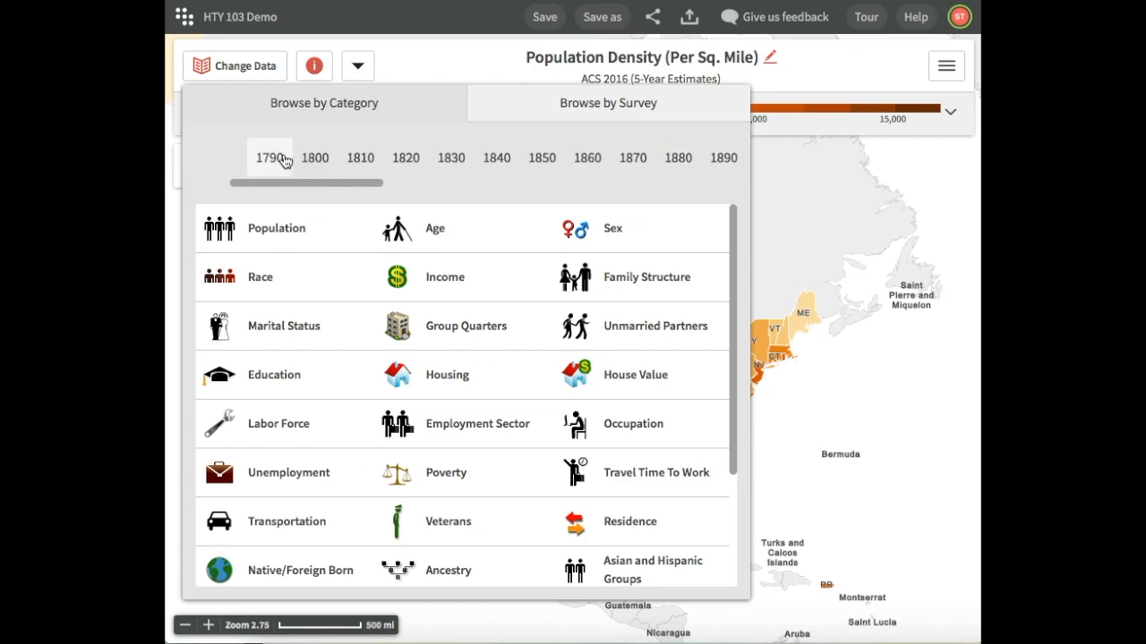
{"action": "left_click", "coordinate": [285, 160]}
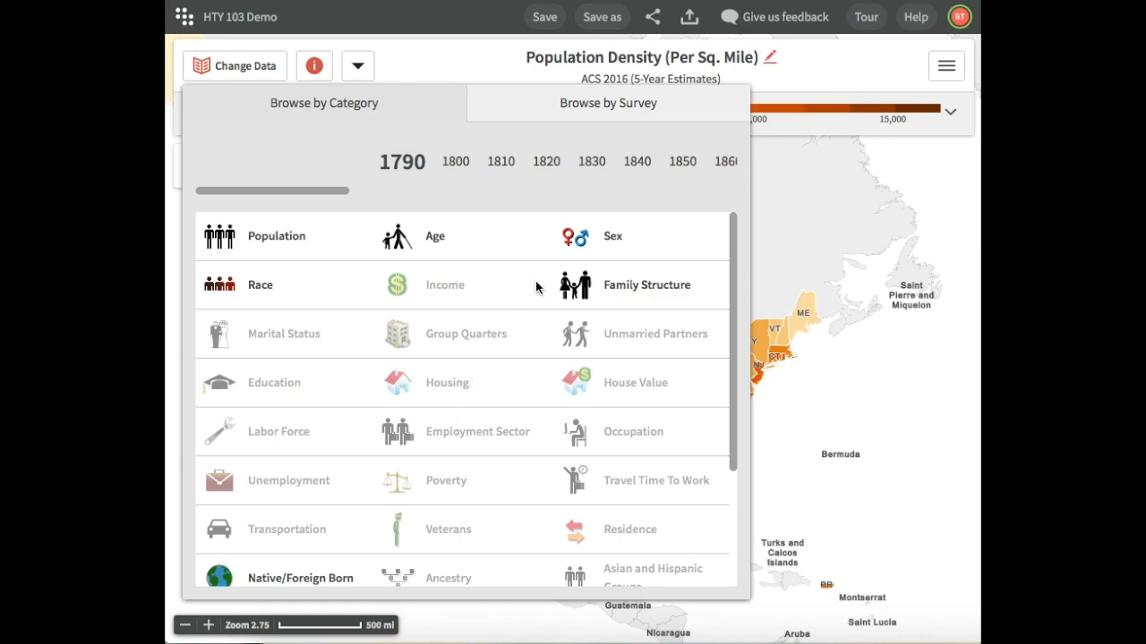
Check the data categories offered for 1850 and return to the year 1790
{"action": "left_click", "coordinate": [678, 170]}
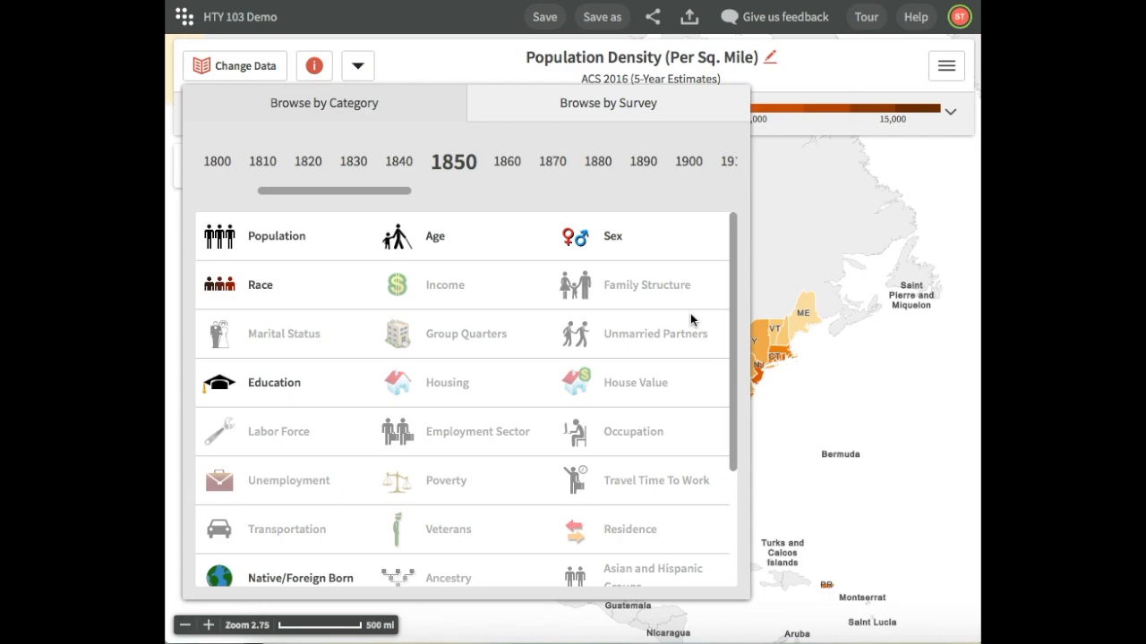
{"action": "left_click", "coordinate": [412, 170]}
{"action": "left_click", "coordinate": [394, 163]}
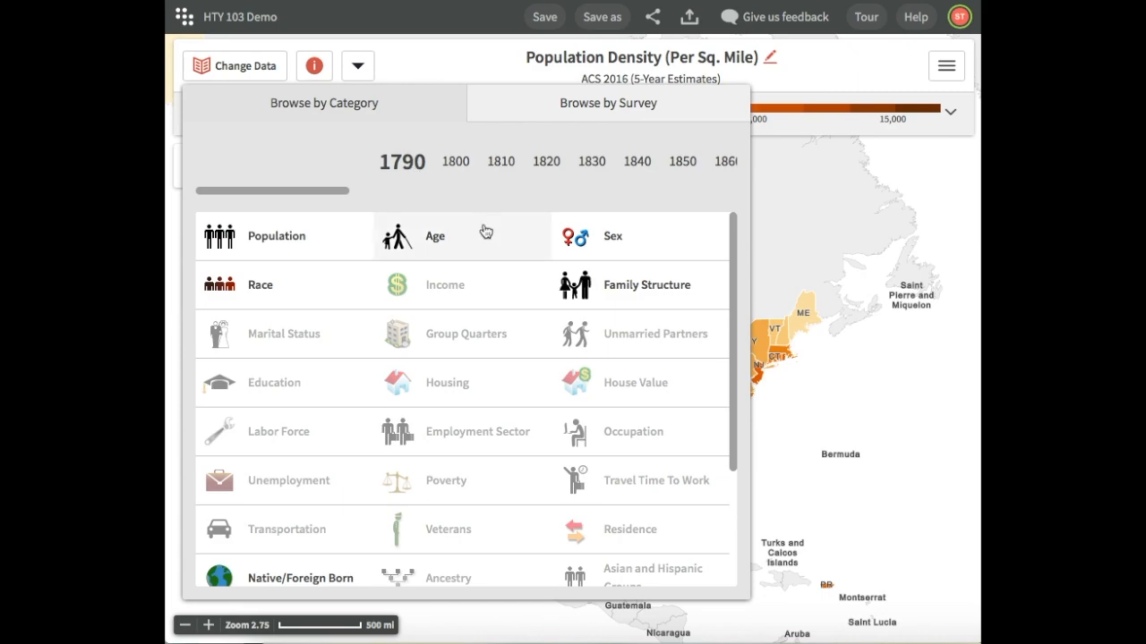
Map the Census 1790 Slave Population variable under Slave Status from the Slavery category
{"action": "scroll", "coordinate": [524, 428], "scroll_direction": "down", "scroll_amount": 4}
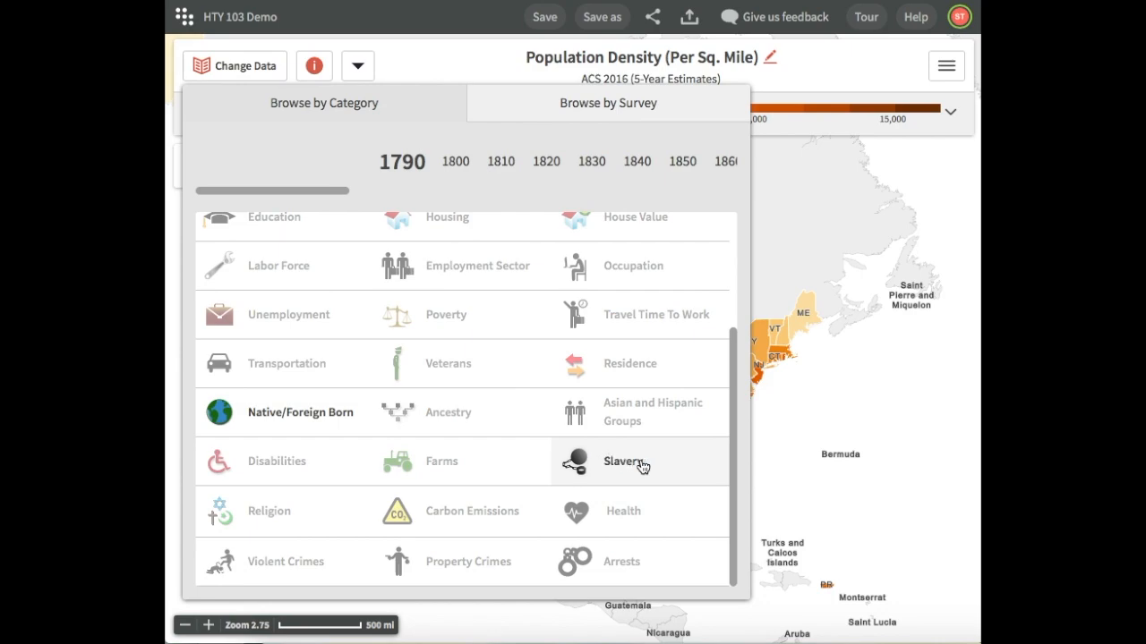
{"action": "left_click", "coordinate": [640, 463]}
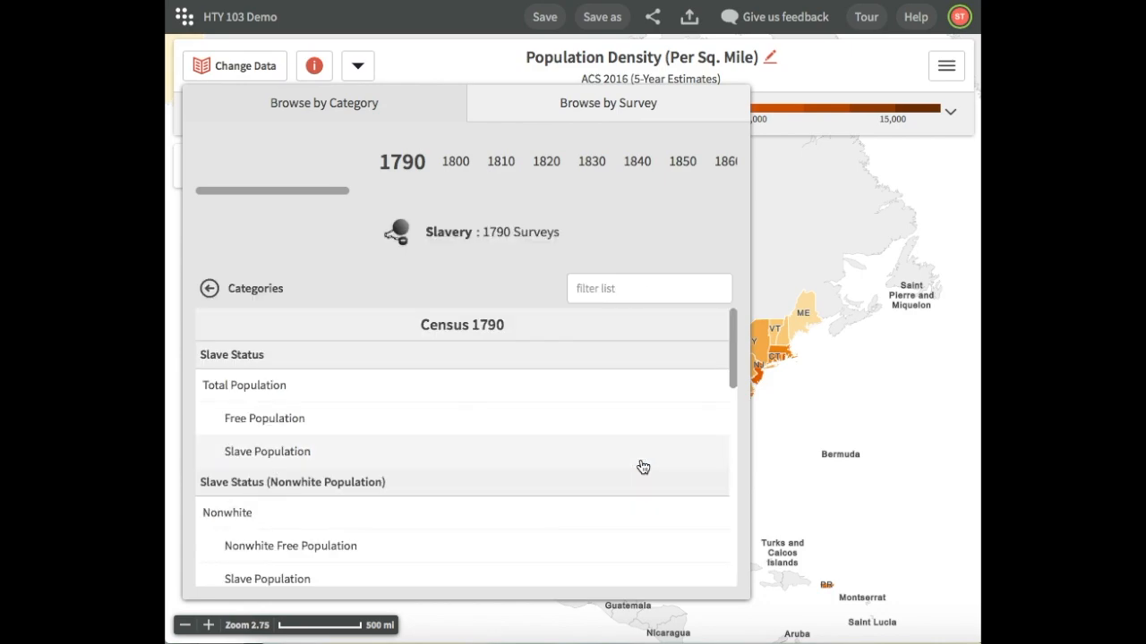
{"action": "left_click", "coordinate": [405, 449]}
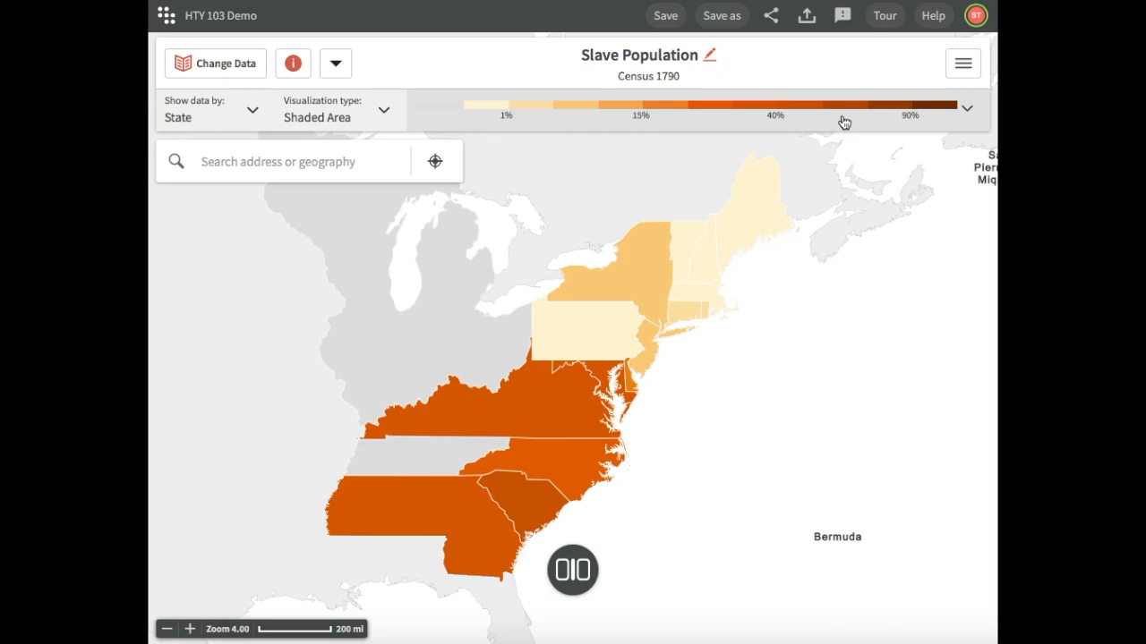
{"action": "mouse_move", "coordinate": [550, 403]}
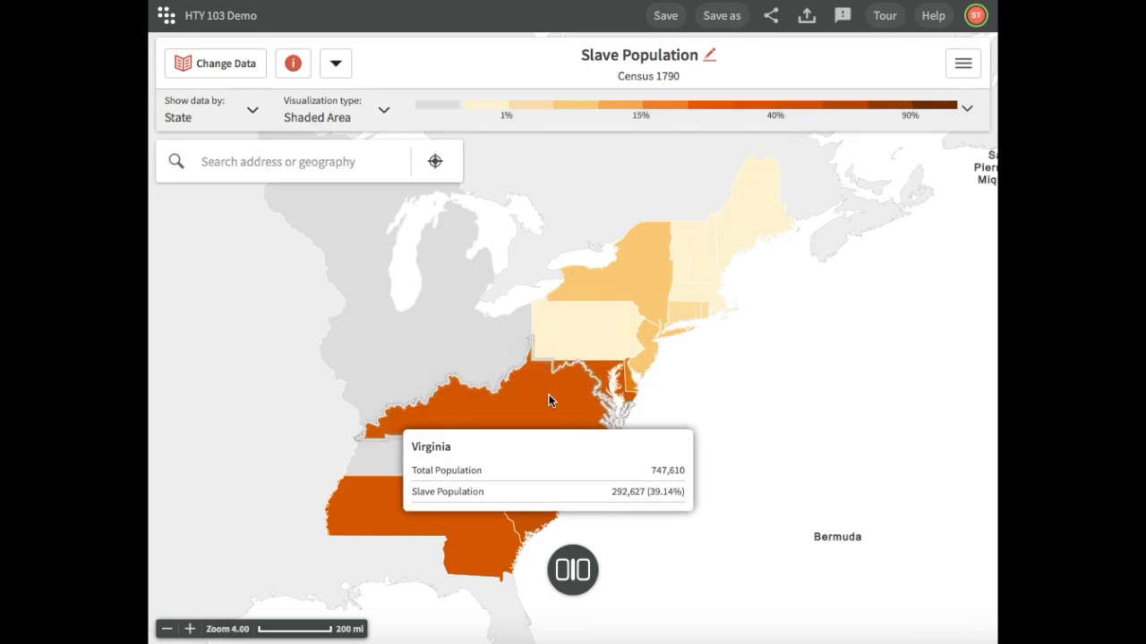
{"action": "mouse_move", "coordinate": [554, 336]}
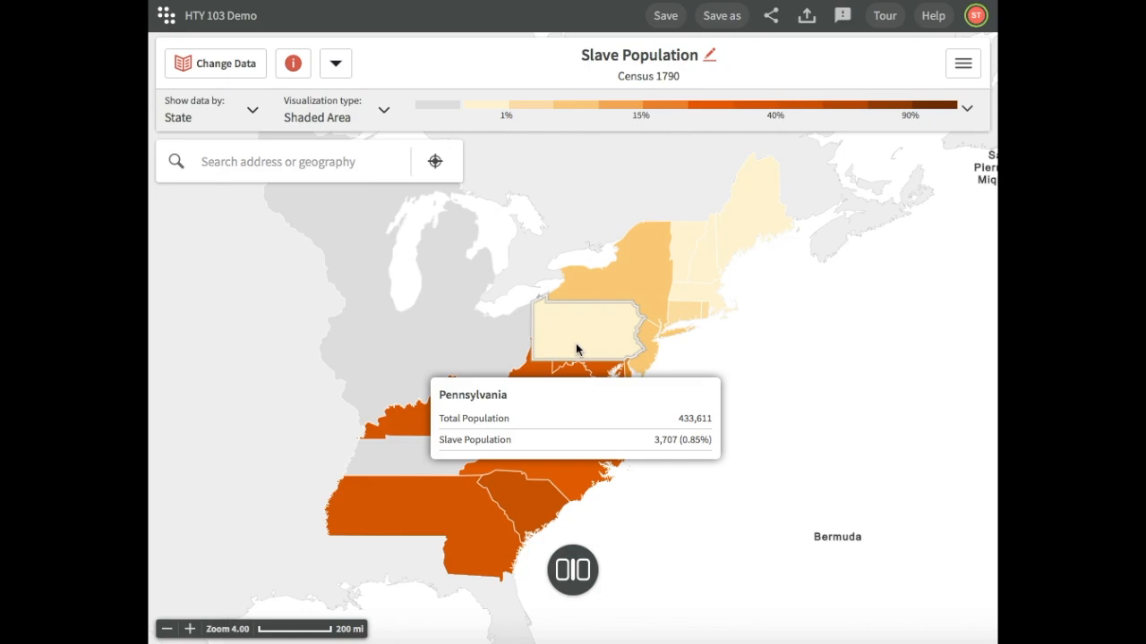
Switch the map's visualization type to Bubbles
{"action": "left_click", "coordinate": [383, 117]}
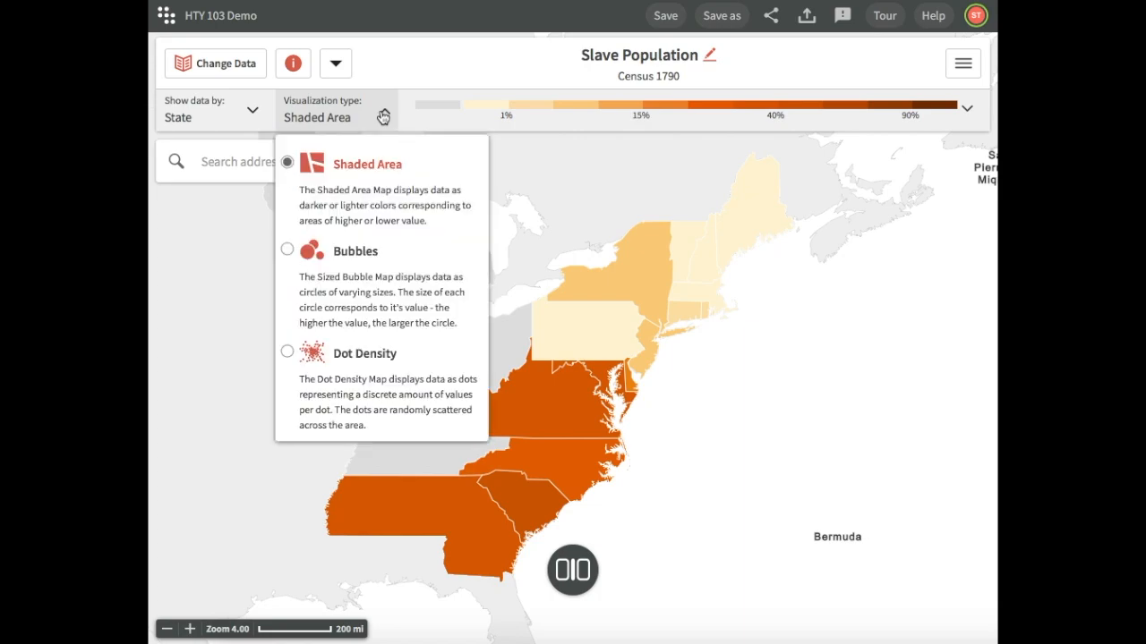
{"action": "left_click", "coordinate": [420, 260]}
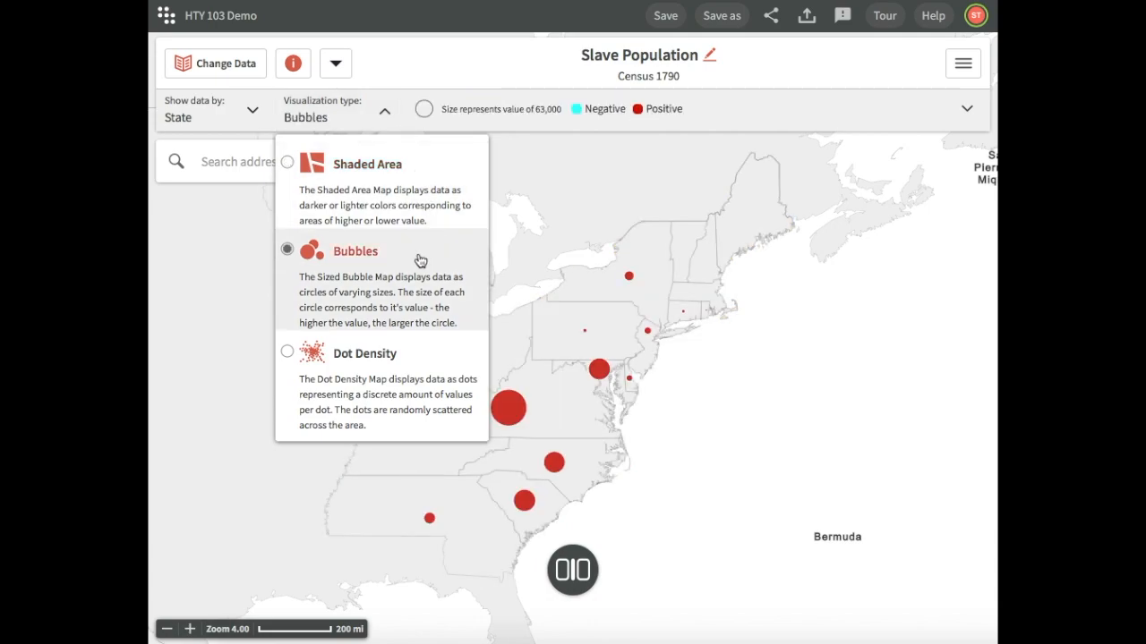
{"action": "left_click", "coordinate": [696, 419]}
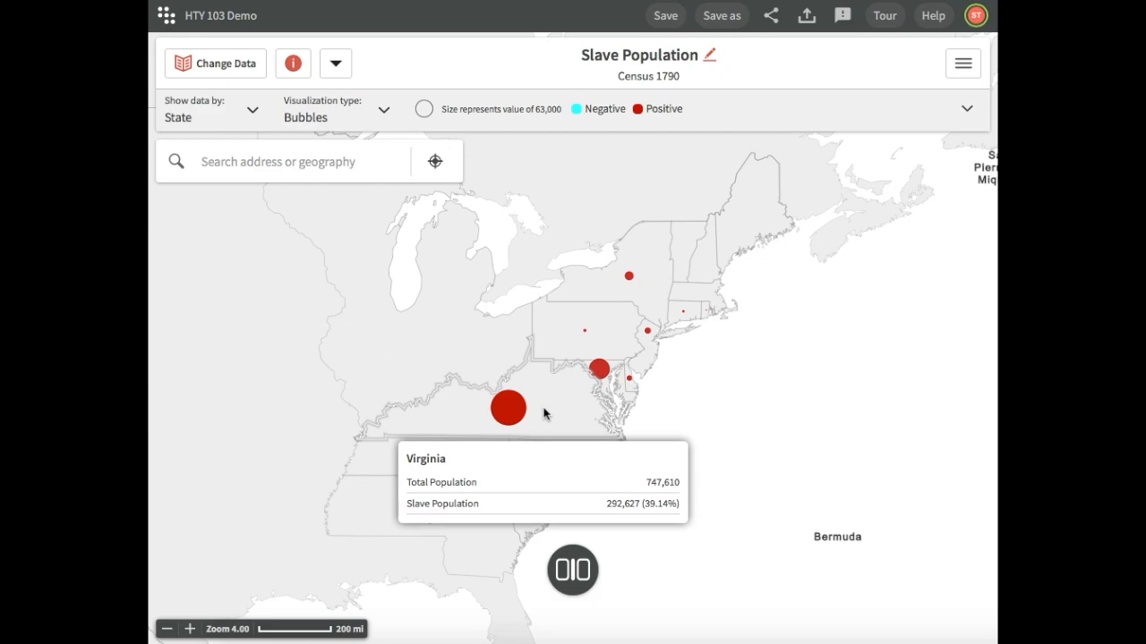
{"action": "mouse_move", "coordinate": [607, 336]}
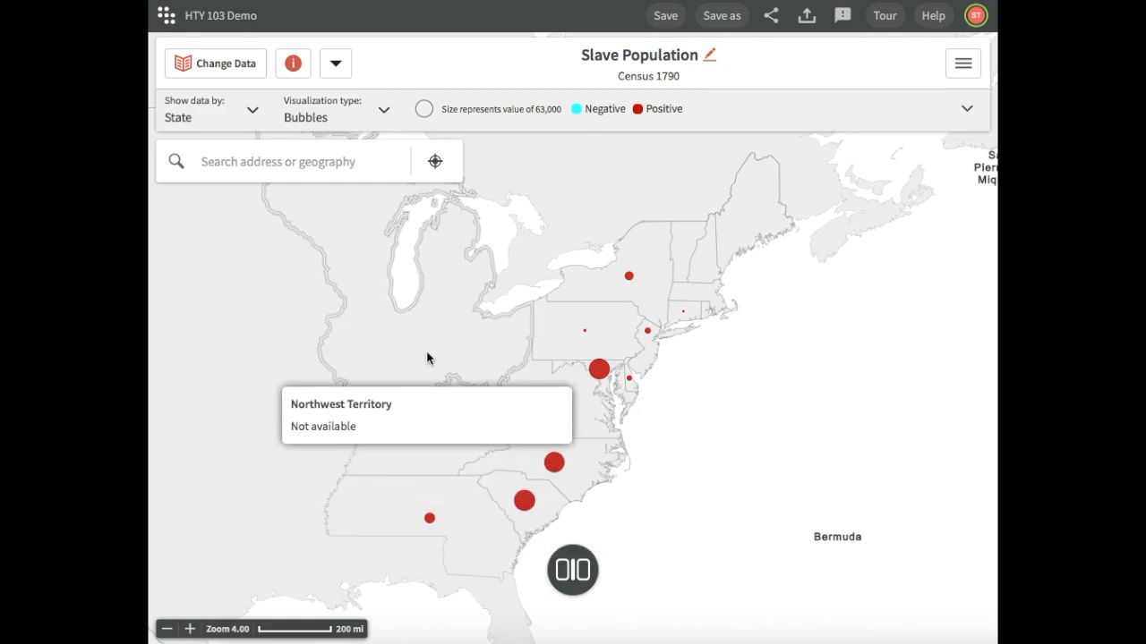
Change the visualization type to Dot Density and view the dots one zoom level closer
{"action": "left_click", "coordinate": [380, 112]}
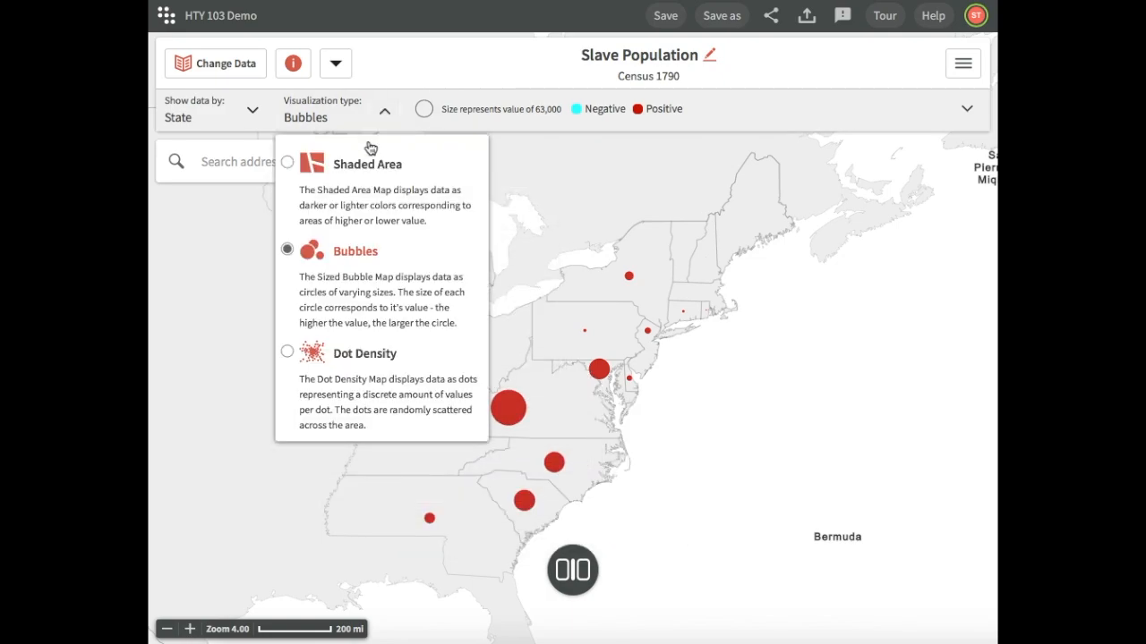
{"action": "left_click", "coordinate": [392, 380]}
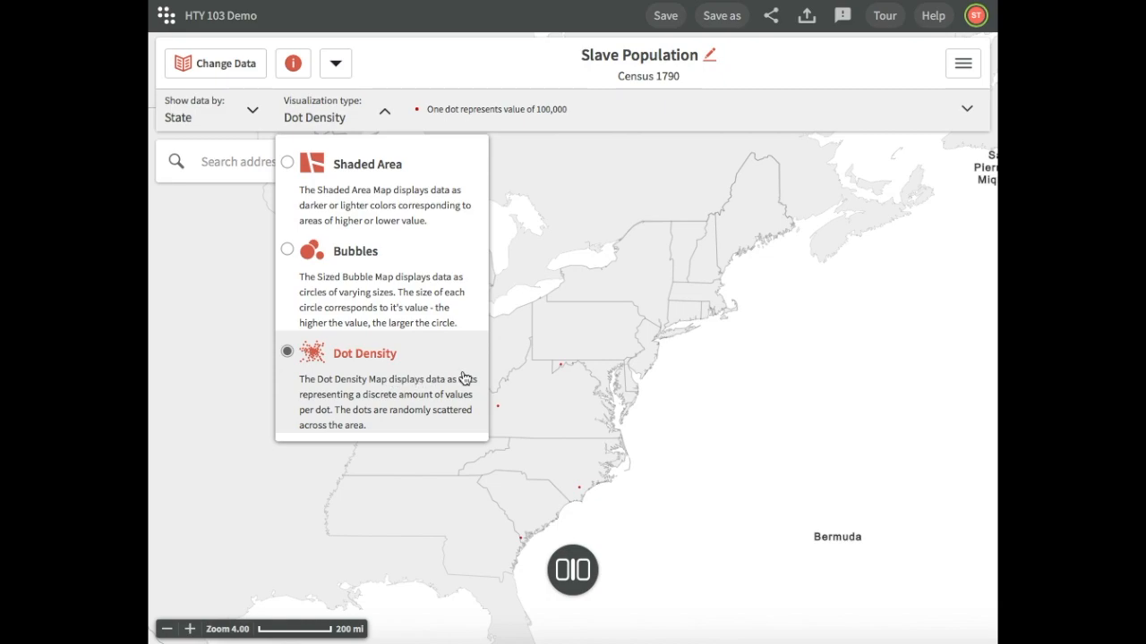
{"action": "left_click", "coordinate": [750, 437]}
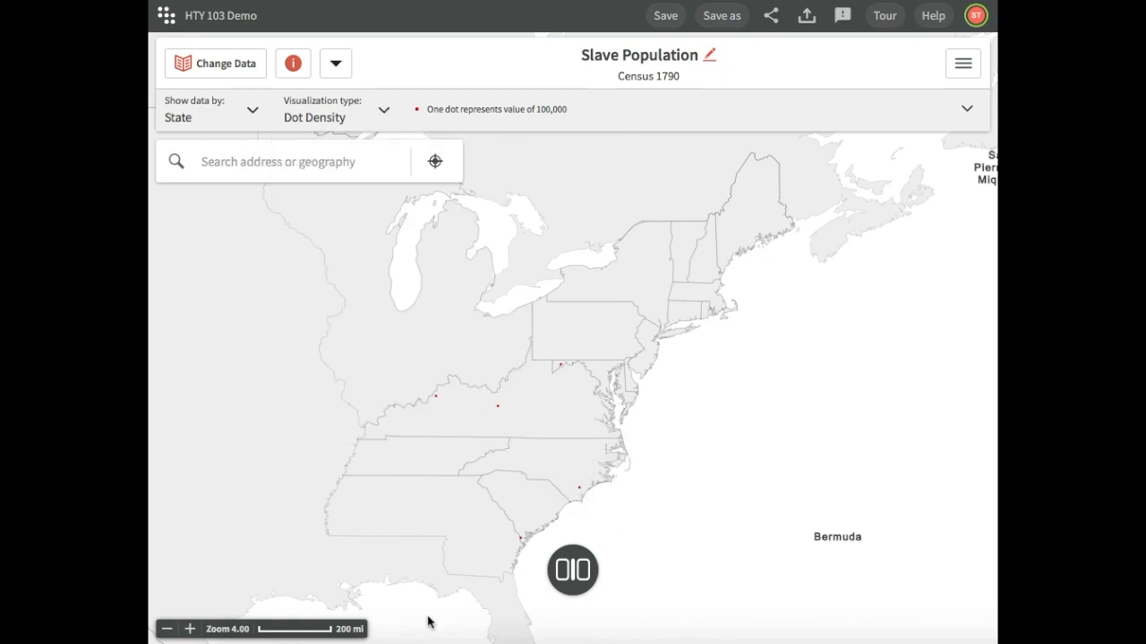
{"action": "left_click", "coordinate": [190, 630]}
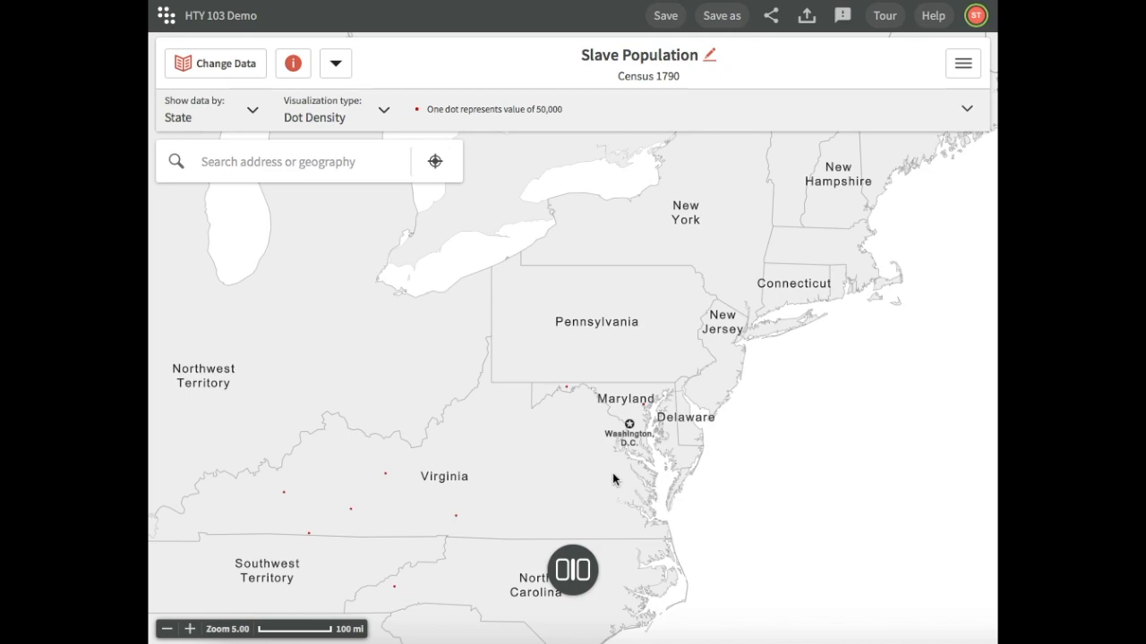
Set the visualization type back to Shaded Area and show the whole eastern United States
{"action": "left_click", "coordinate": [380, 116]}
{"action": "left_click", "coordinate": [376, 198]}
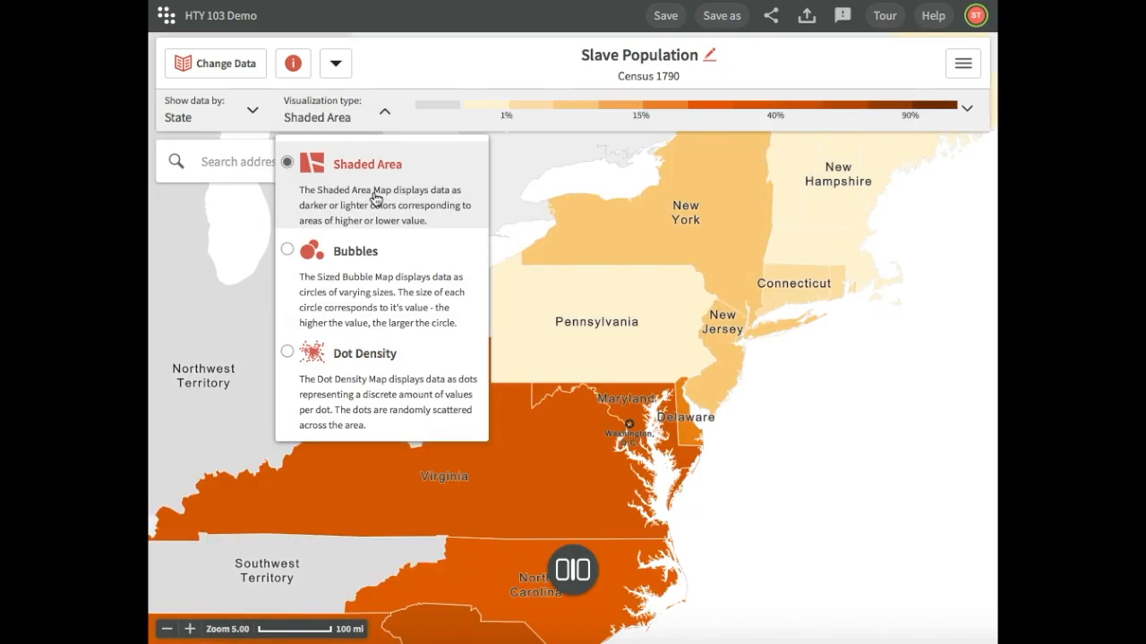
{"action": "left_click", "coordinate": [222, 354]}
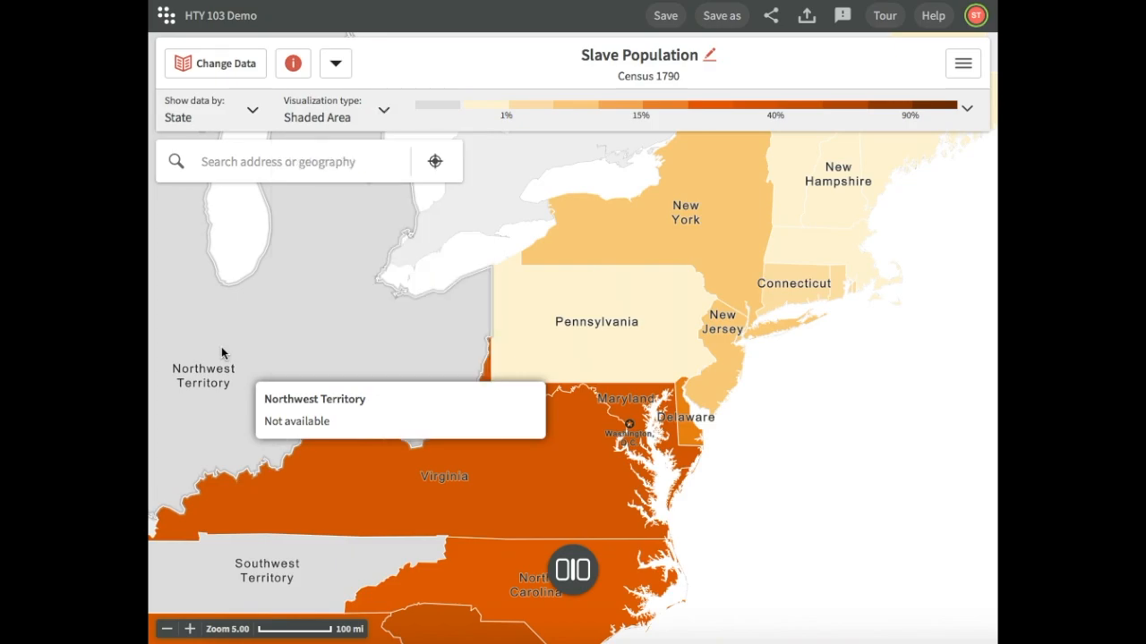
{"action": "left_click", "coordinate": [167, 630]}
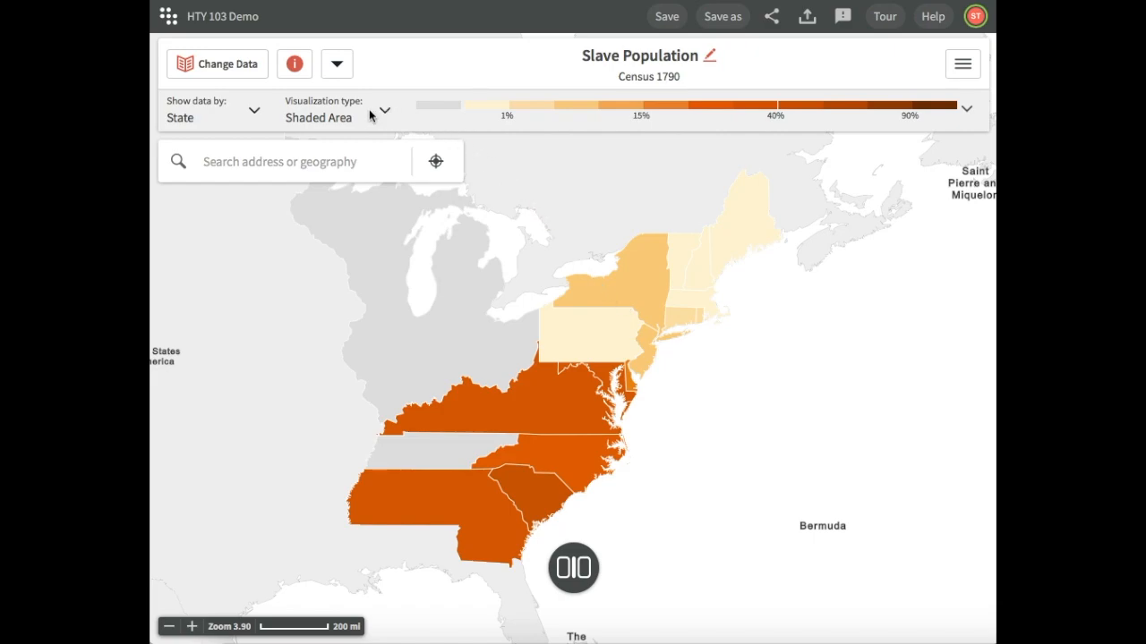
Look at the data geography options and zoom in on Pennsylvania until the data displays by county
{"action": "left_click", "coordinate": [241, 111]}
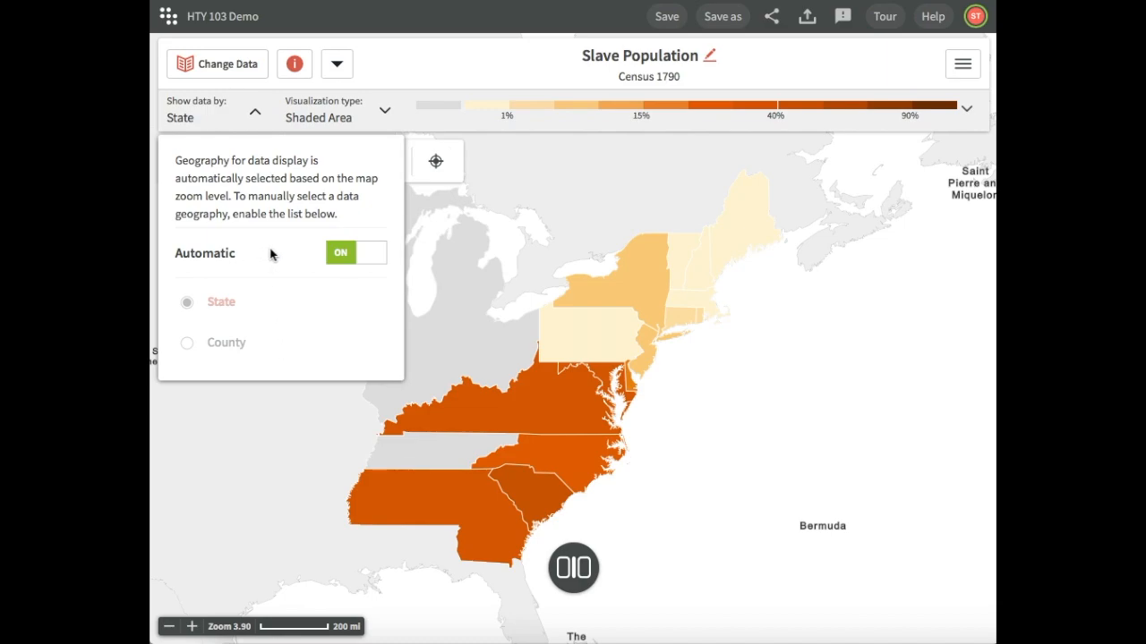
{"action": "left_click", "coordinate": [192, 626]}
{"action": "left_click", "coordinate": [191, 627]}
{"action": "left_click", "coordinate": [192, 626]}
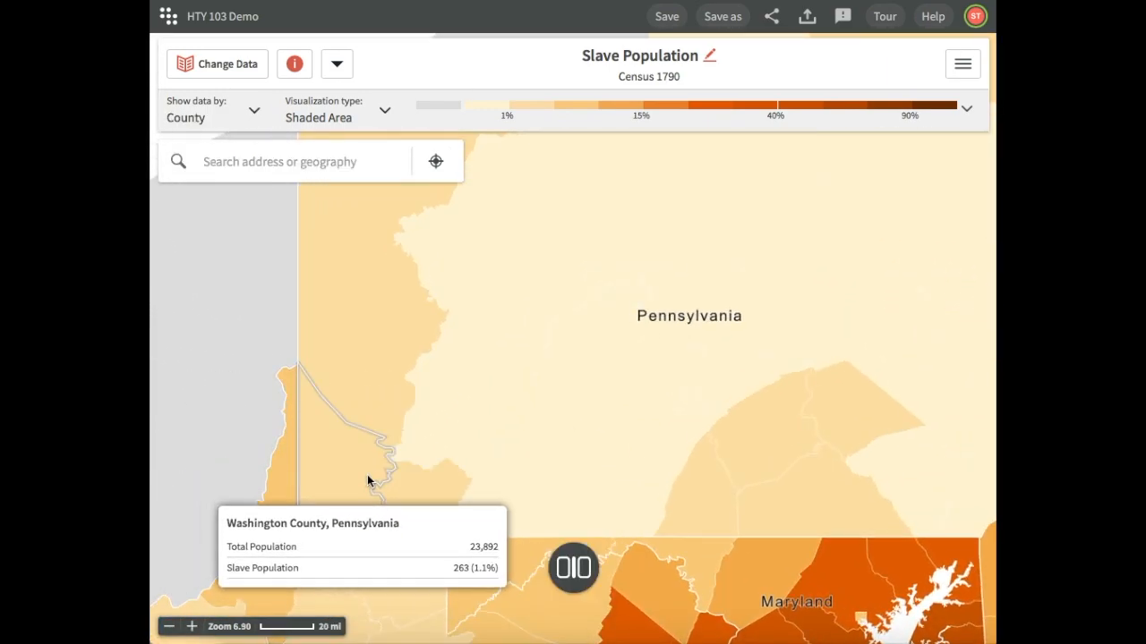
{"action": "left_click_drag", "start_coordinate": [367, 475], "coordinate": [281, 382]}
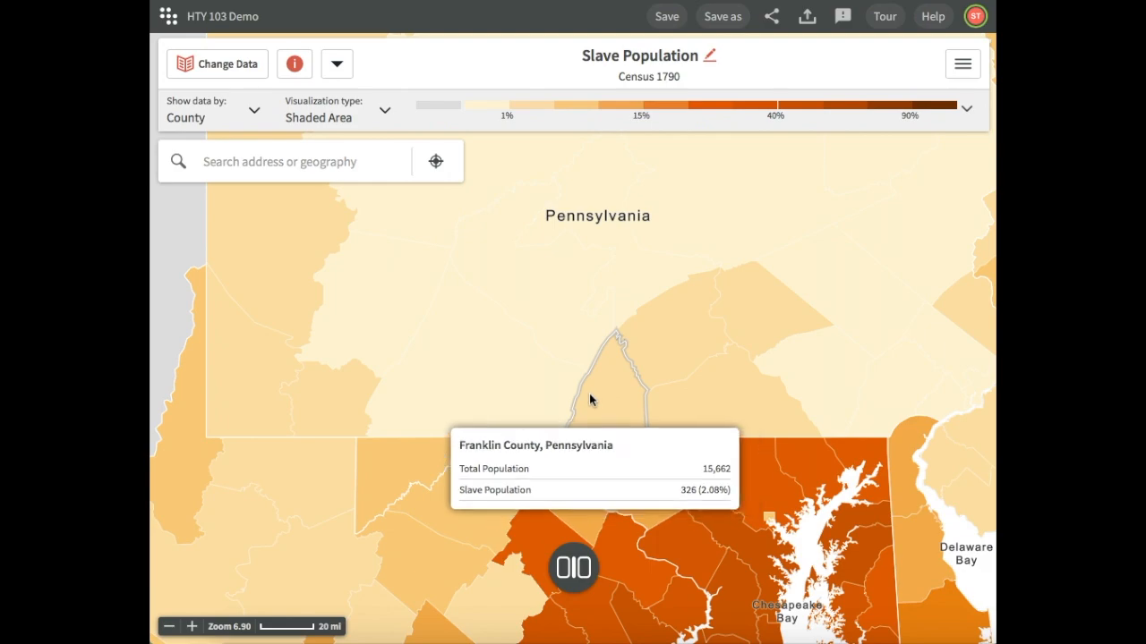
{"action": "left_click_drag", "start_coordinate": [488, 447], "coordinate": [767, 169]}
{"action": "left_click_drag", "start_coordinate": [575, 439], "coordinate": [435, 560]}
{"action": "left_click_drag", "start_coordinate": [637, 385], "coordinate": [439, 537]}
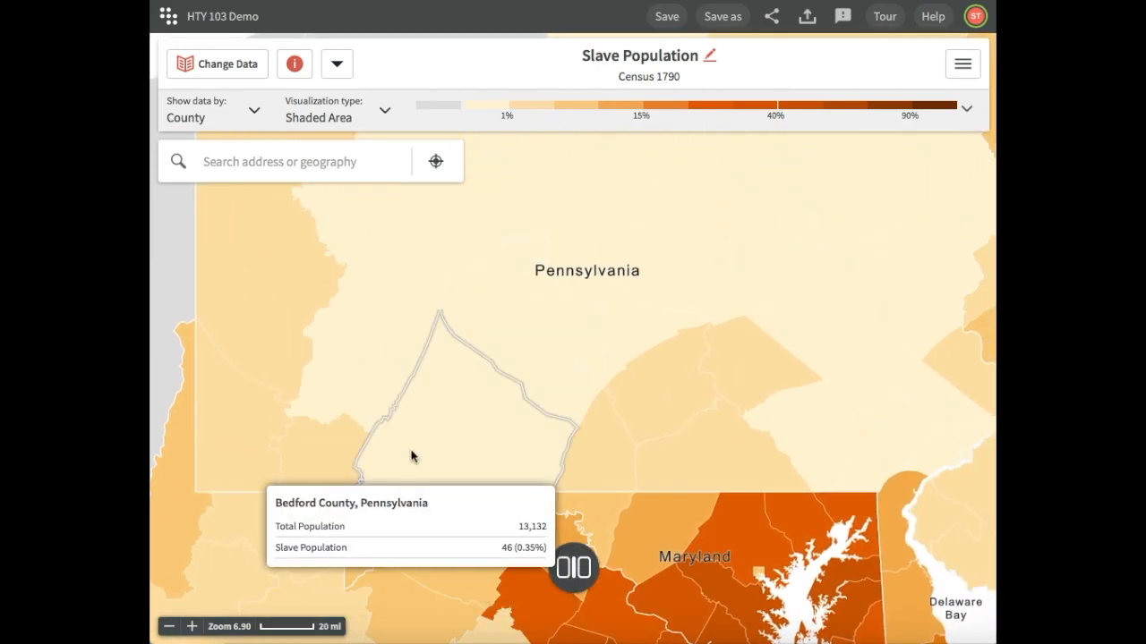
Turn off automatic geography selection to lock the display to County, and zoom back out to the eastern states
{"action": "left_click", "coordinate": [254, 112]}
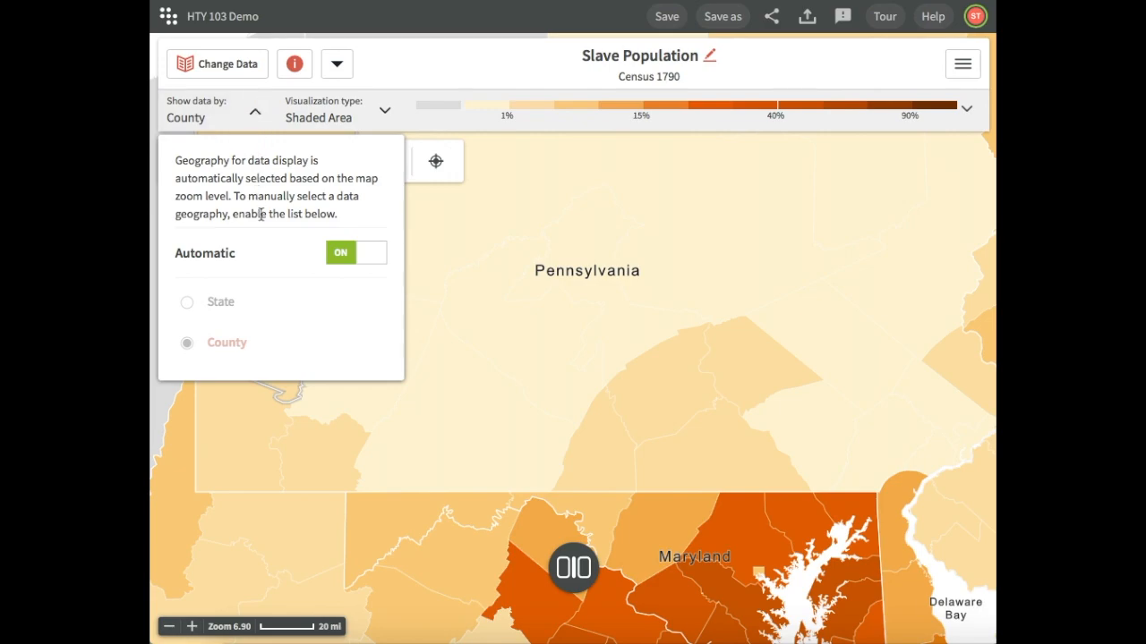
{"action": "left_click", "coordinate": [337, 256]}
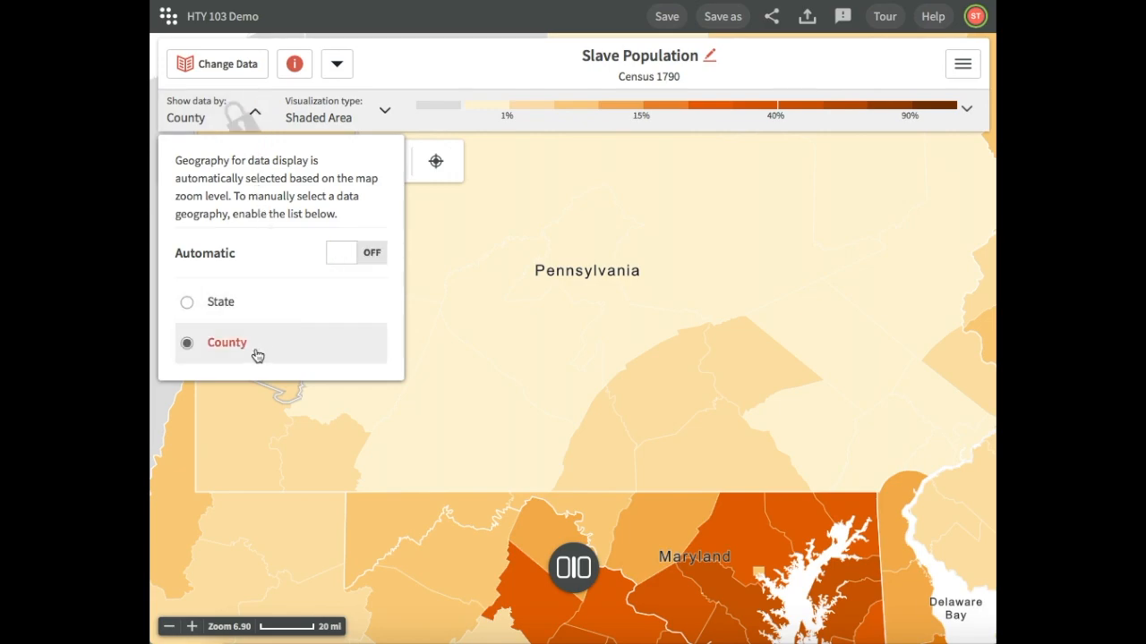
{"action": "left_click", "coordinate": [329, 382]}
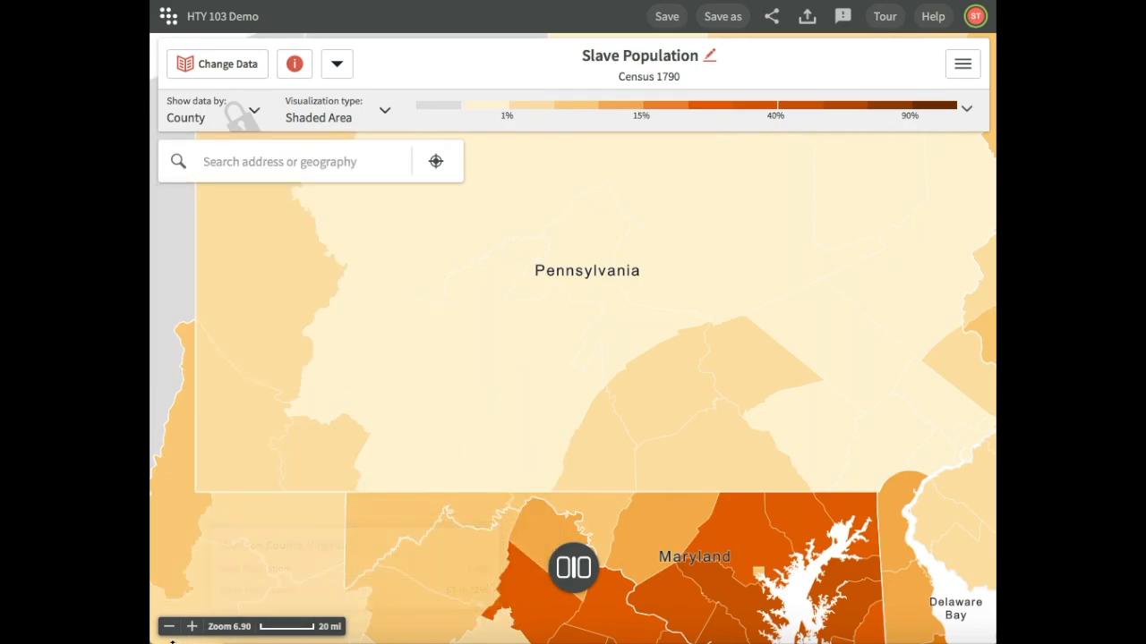
{"action": "left_click", "coordinate": [167, 630]}
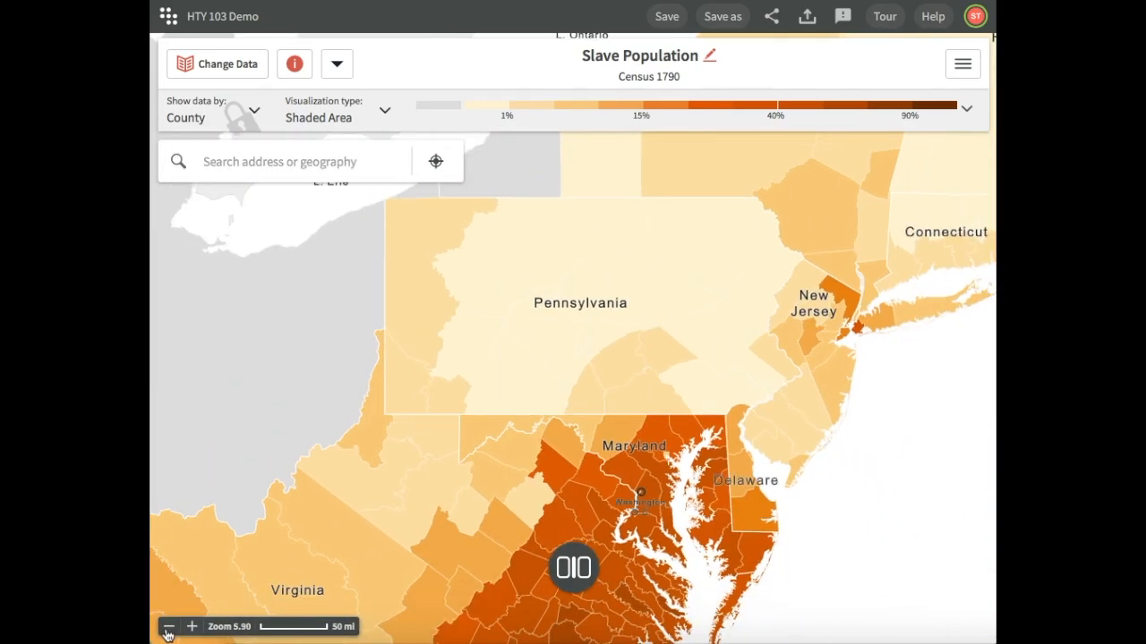
{"action": "left_click", "coordinate": [168, 630]}
{"action": "left_click", "coordinate": [168, 631]}
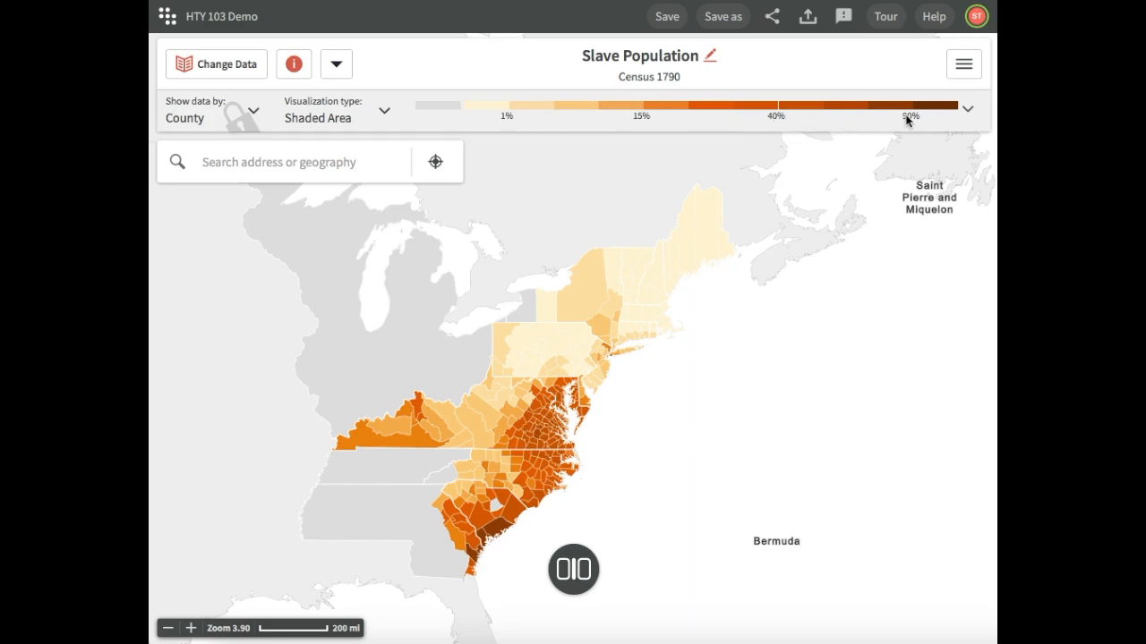
Open the legend's cutpoints for editing, look over the classification methods, and set the number of classes to 10
{"action": "left_click", "coordinate": [969, 113]}
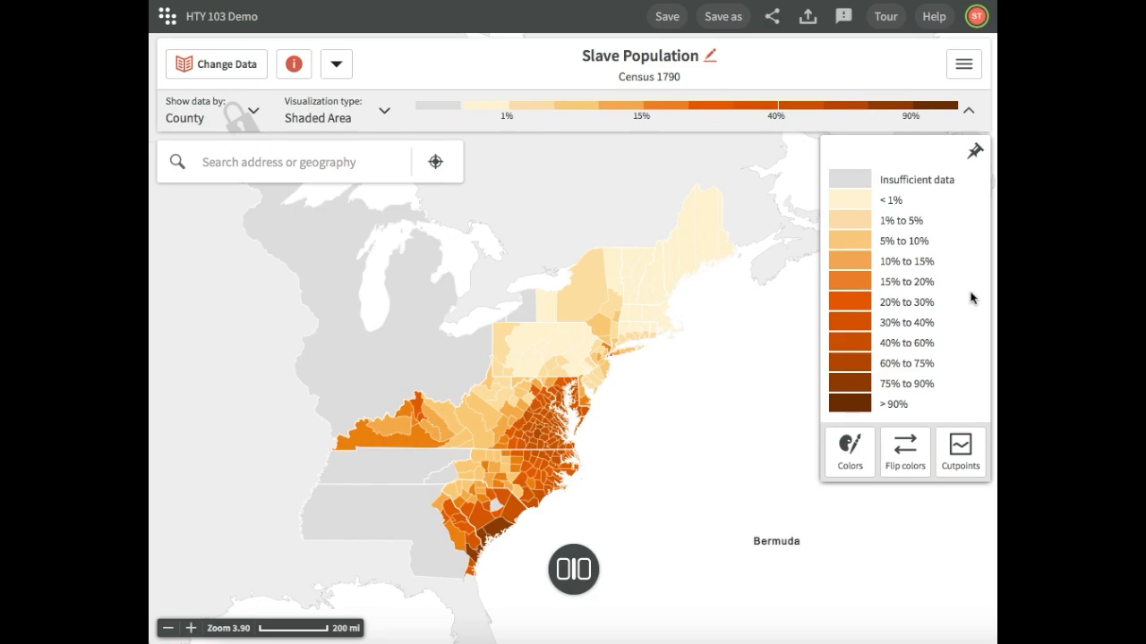
{"action": "left_click", "coordinate": [974, 438]}
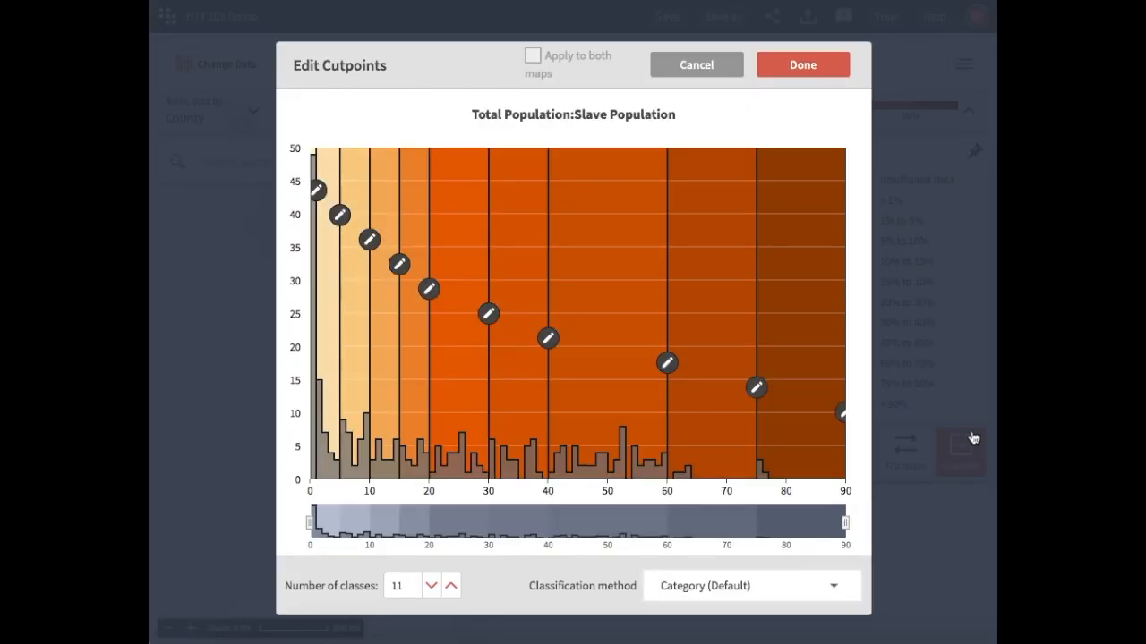
{"action": "left_click", "coordinate": [809, 587]}
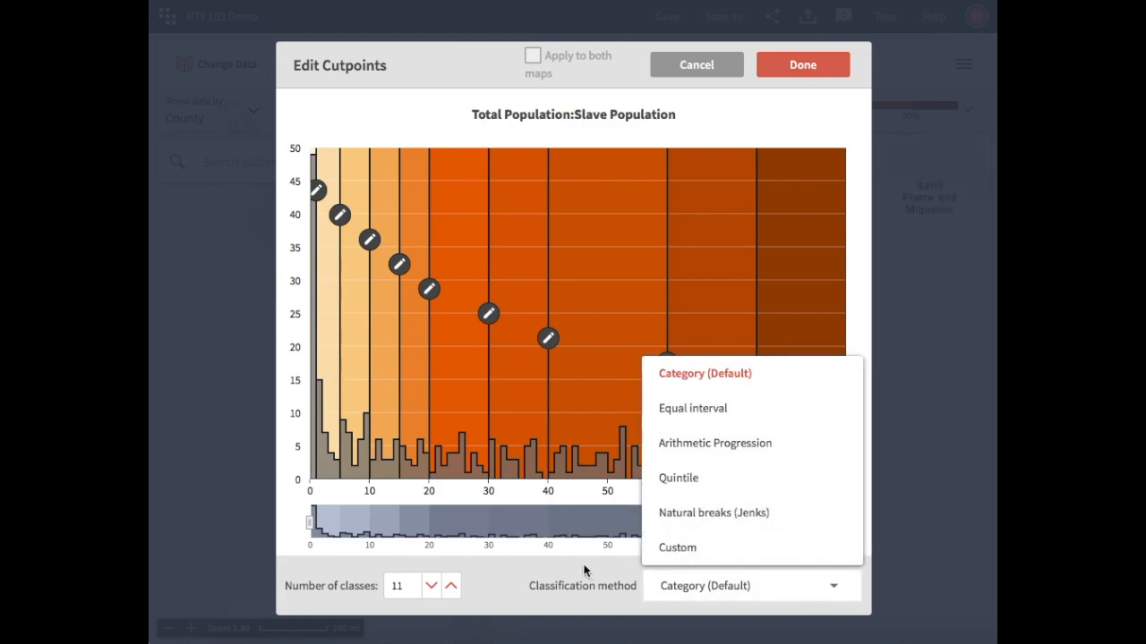
{"action": "left_click", "coordinate": [509, 576]}
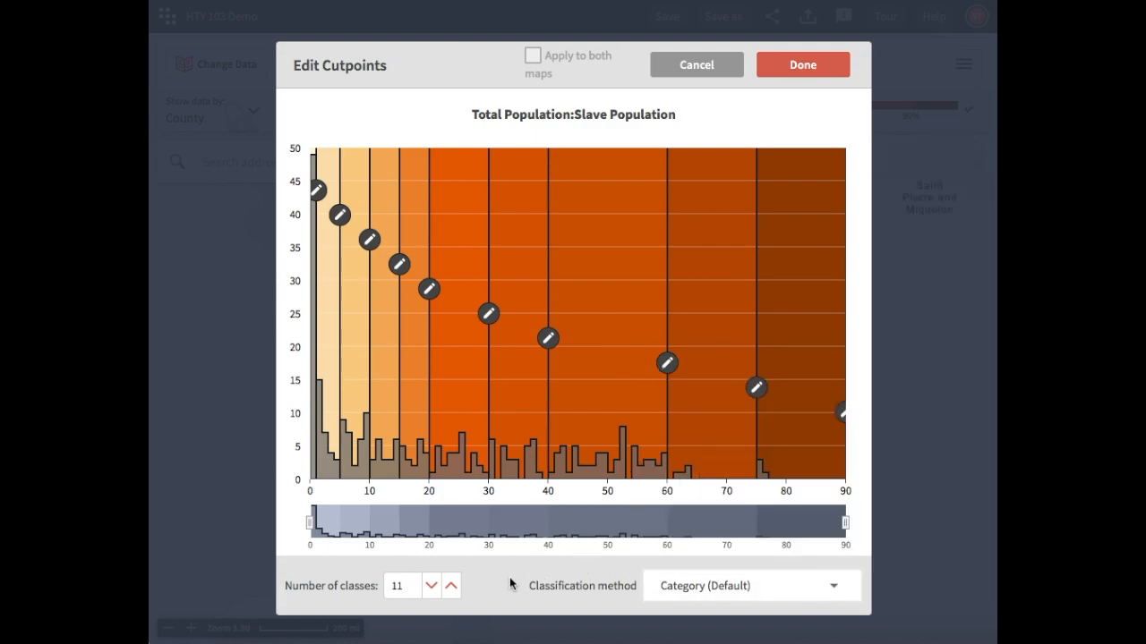
{"action": "left_click", "coordinate": [435, 592]}
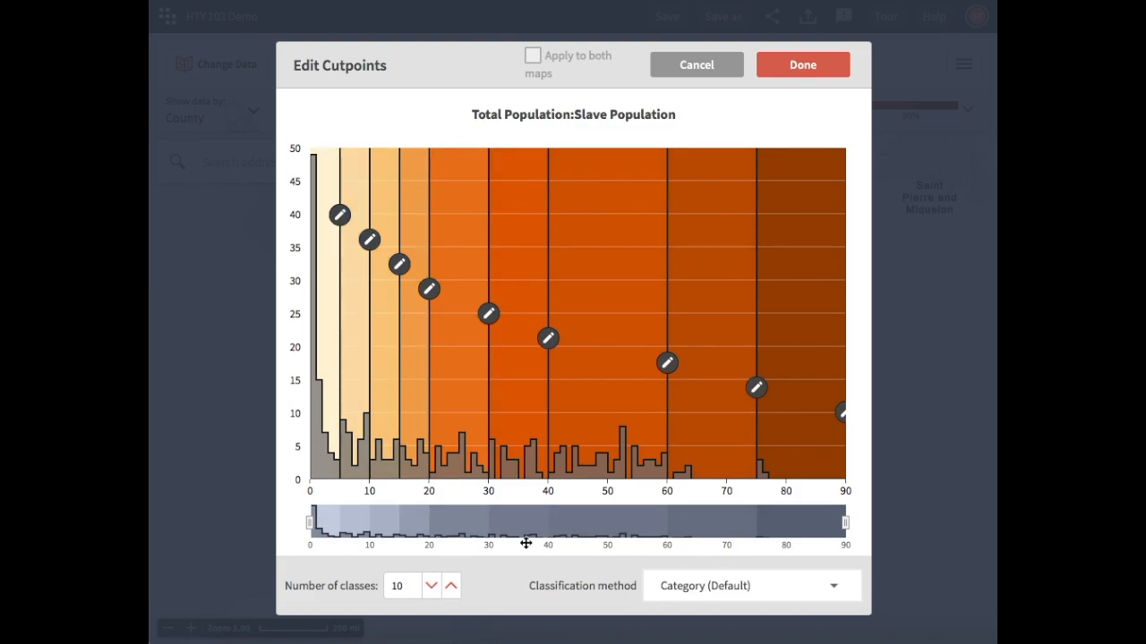
Set the cutpoint at 75 to 80 and the cutpoint at 60 to 70
{"action": "left_click", "coordinate": [757, 389]}
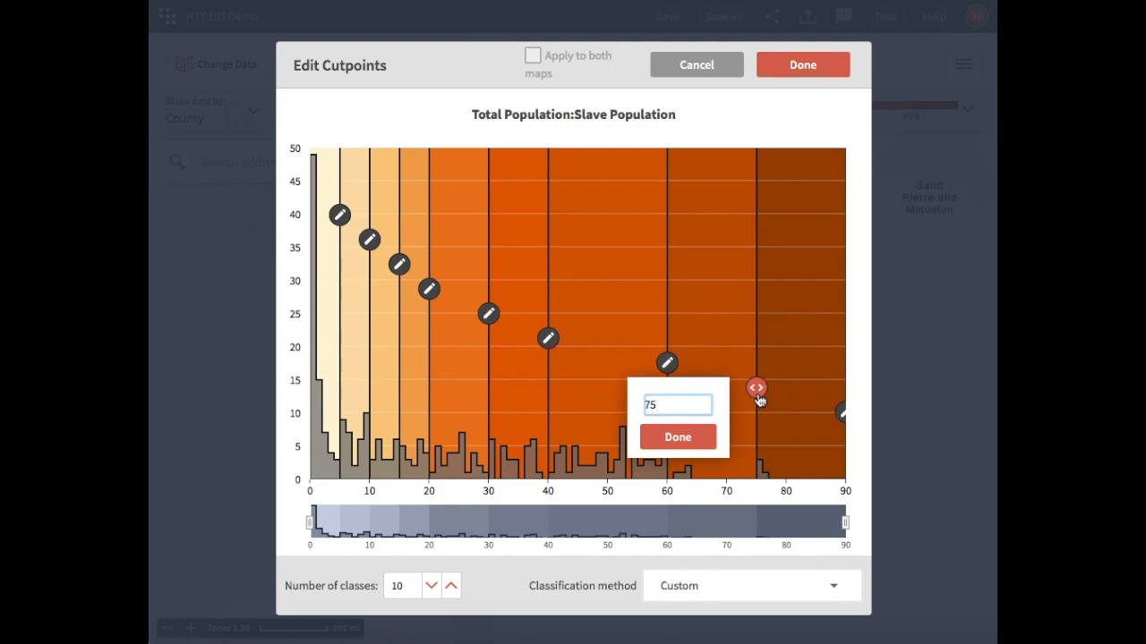
{"action": "key", "text": "BackSpace"}
{"action": "key", "text": "BackSpace"}
{"action": "type", "text": "80"}
{"action": "key", "text": "Return"}
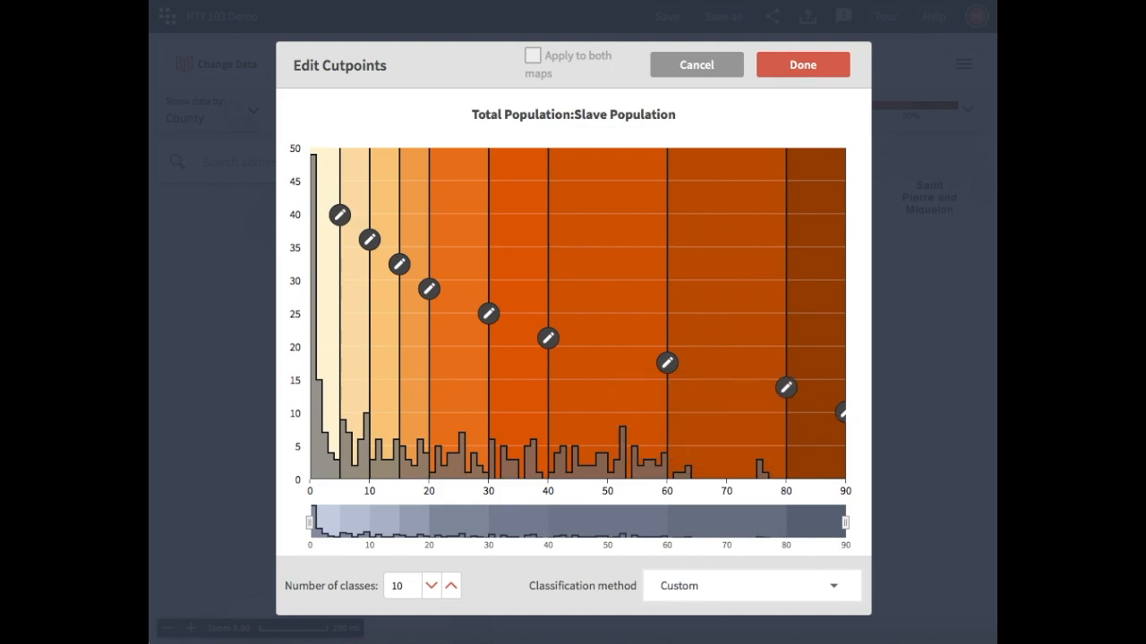
{"action": "left_click", "coordinate": [667, 362]}
{"action": "key", "text": "BackSpace"}
{"action": "key", "text": "BackSpace"}
{"action": "type", "text": "70"}
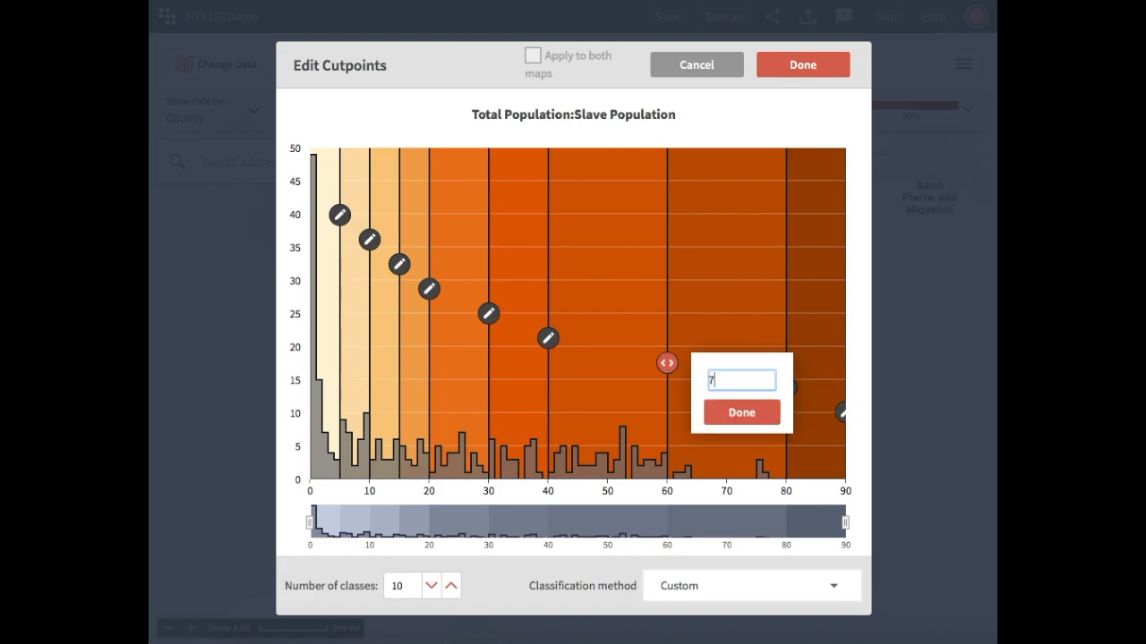
{"action": "key", "text": "Return"}
Set the cutpoint at 40 to 60 and the cutpoint at 30 to 50
{"action": "left_click", "coordinate": [548, 337]}
{"action": "key", "text": "BackSpace"}
{"action": "key", "text": "BackSpace"}
{"action": "type", "text": "60"}
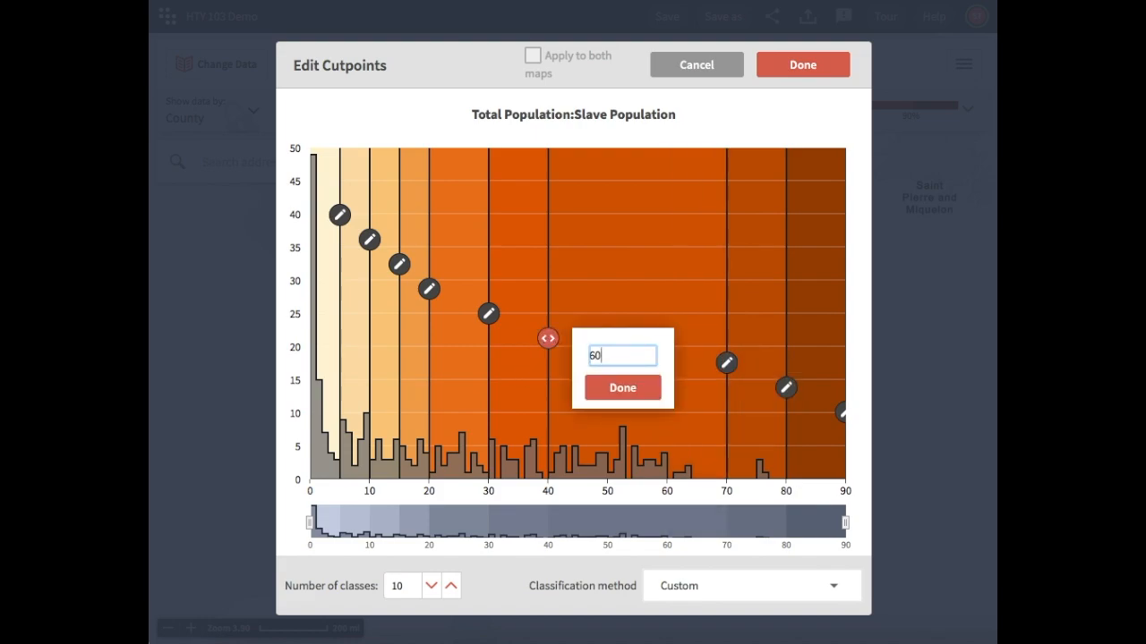
{"action": "key", "text": "Return"}
{"action": "left_click", "coordinate": [488, 314]}
{"action": "key", "text": "BackSpace"}
{"action": "key", "text": "BackSpace"}
{"action": "type", "text": "6"}
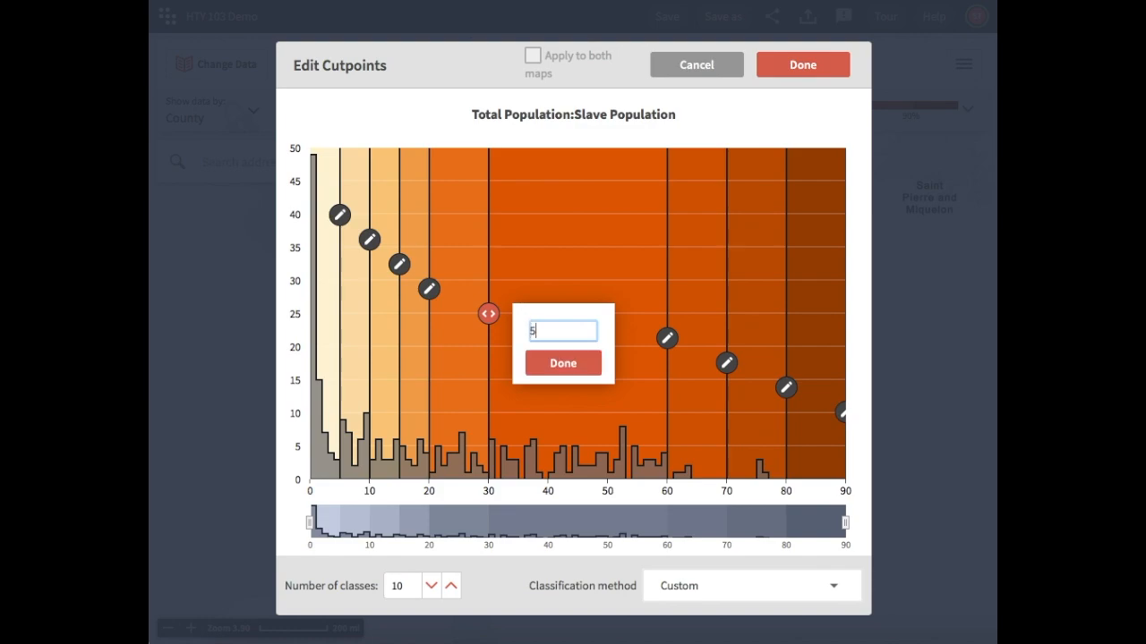
{"action": "type", "text": "0"}
{"action": "key", "text": "Return"}
Set the cutpoint at 20 to 40 and the cutpoint at 15 to 30
{"action": "left_click", "coordinate": [428, 288]}
{"action": "key", "text": "BackSpace"}
{"action": "key", "text": "BackSpace"}
{"action": "type", "text": "40"}
{"action": "key", "text": "Return"}
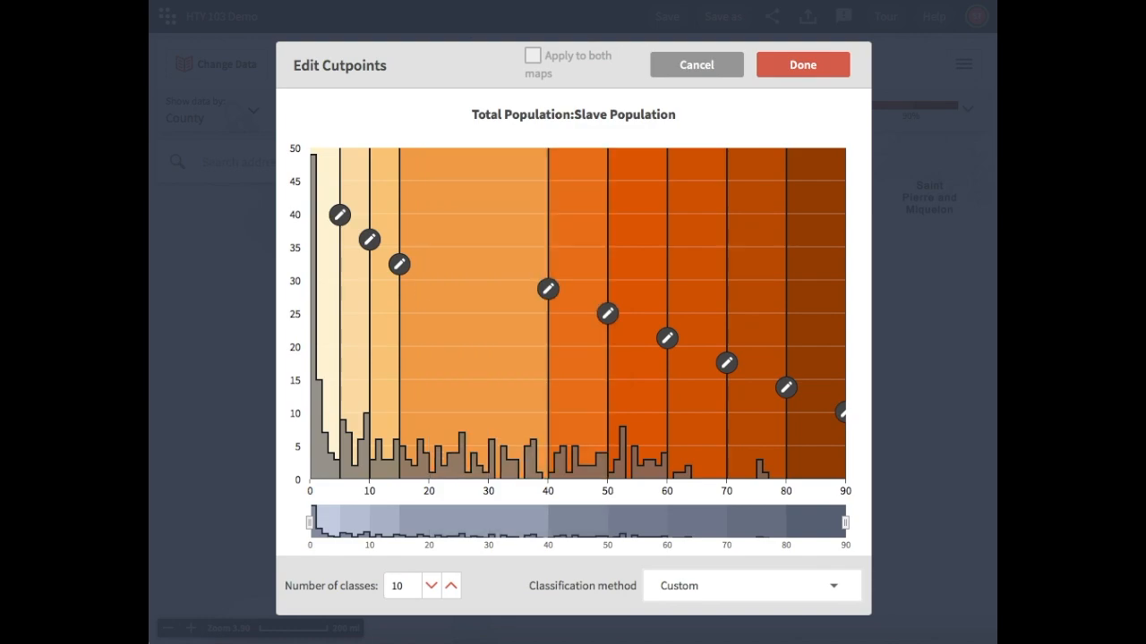
{"action": "left_click", "coordinate": [399, 264]}
{"action": "key", "text": "BackSpace"}
{"action": "key", "text": "BackSpace"}
{"action": "type", "text": "30"}
{"action": "key", "text": "Return"}
Set the two lowest cutpoints to 20 and 10, and apply the edited cutpoints to the map
{"action": "left_click", "coordinate": [369, 239]}
{"action": "key", "text": "BackSpace"}
{"action": "key", "text": "BackSpace"}
{"action": "type", "text": "20"}
{"action": "key", "text": "Return"}
{"action": "left_click", "coordinate": [339, 214]}
{"action": "key", "text": "BackSpace"}
{"action": "type", "text": "10"}
{"action": "key", "text": "Return"}
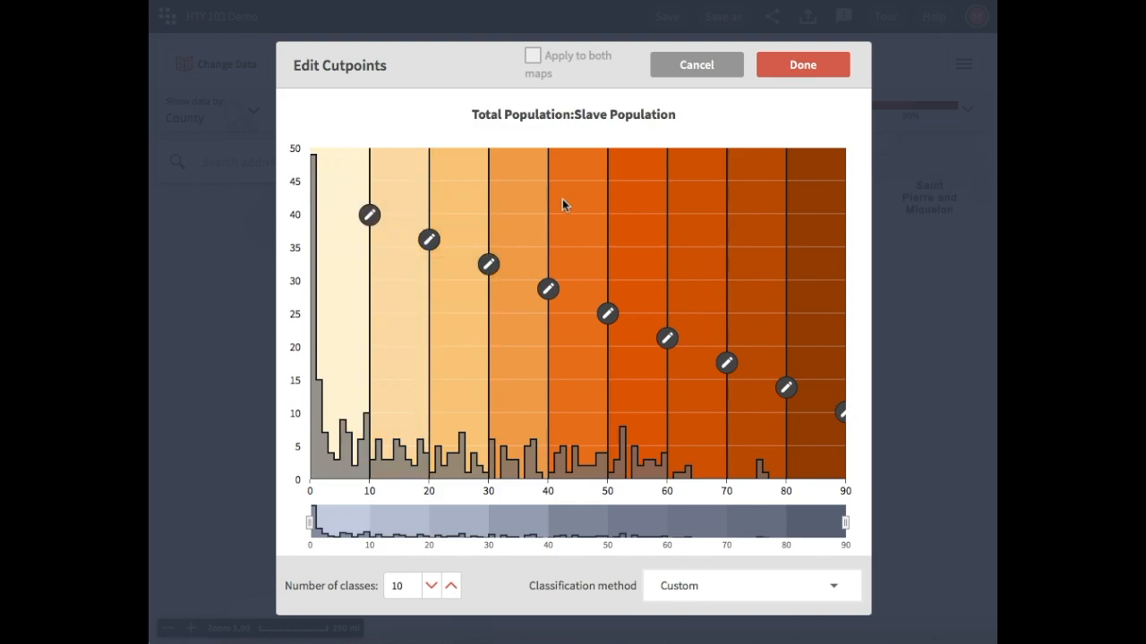
{"action": "left_click", "coordinate": [803, 66]}
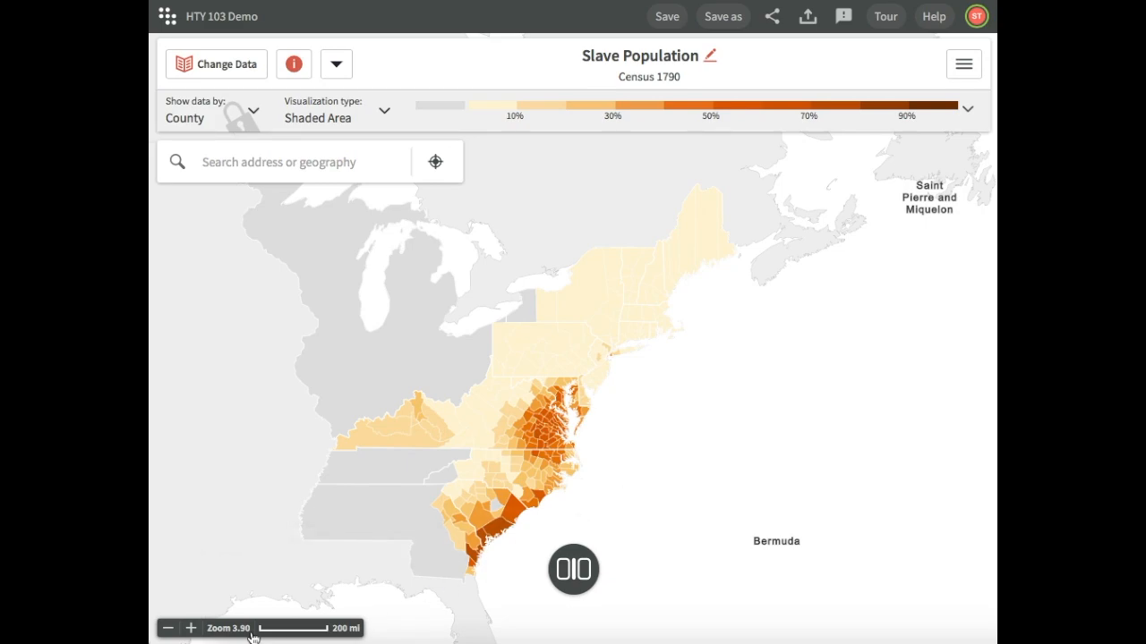
Change the map's color palette to the sequential Blue palette
{"action": "left_click", "coordinate": [190, 628]}
{"action": "left_click_drag", "start_coordinate": [644, 409], "coordinate": [666, 329]}
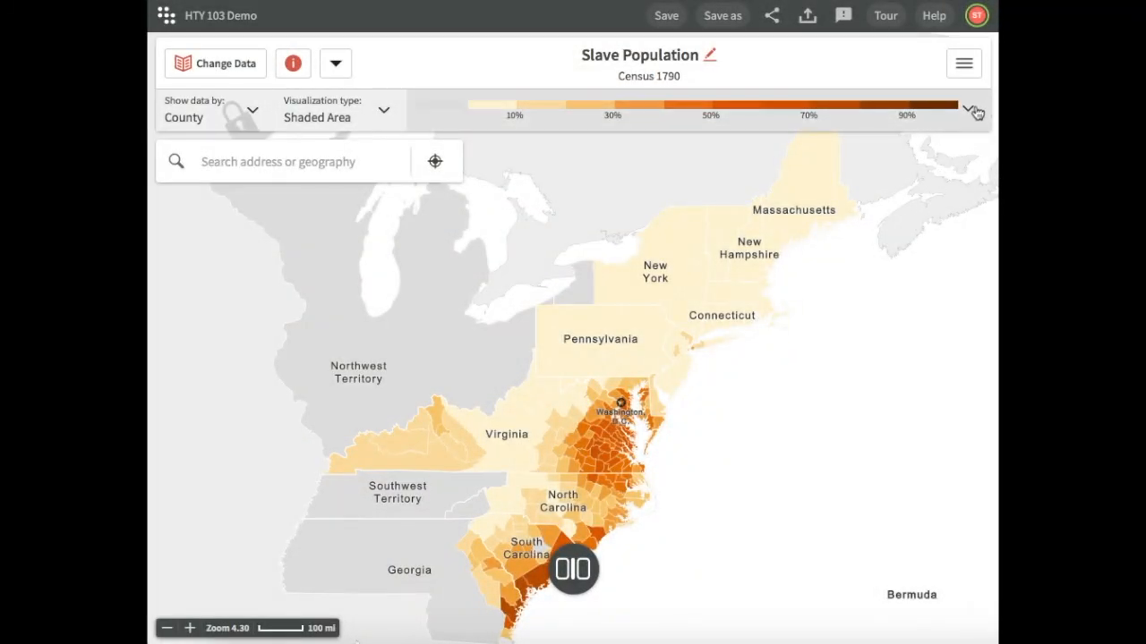
{"action": "left_click", "coordinate": [975, 110]}
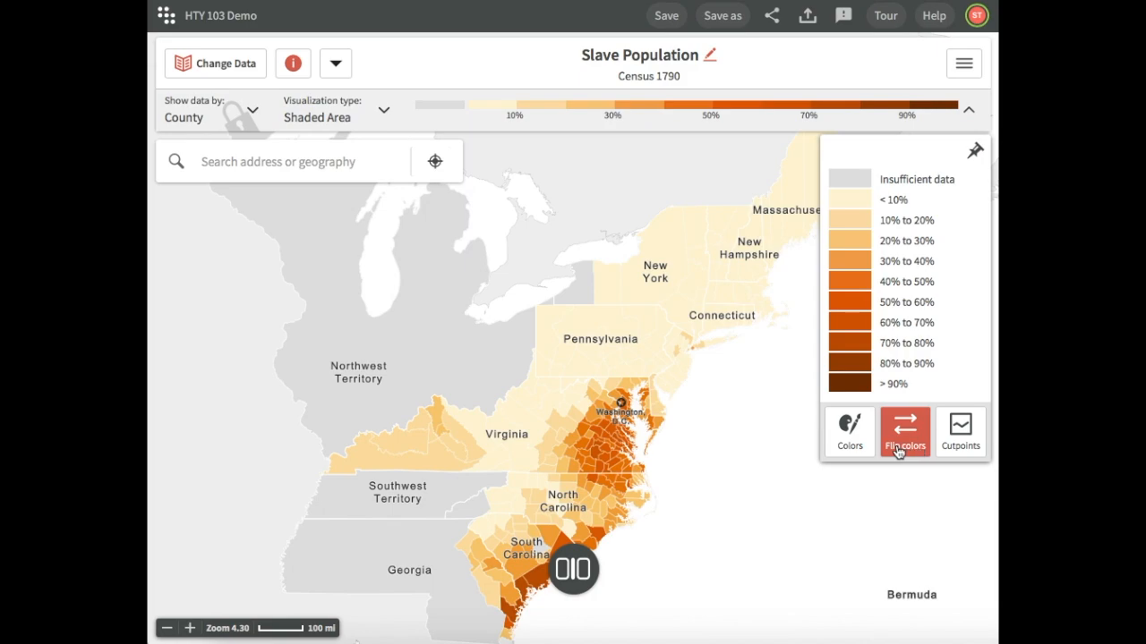
{"action": "left_click", "coordinate": [852, 433]}
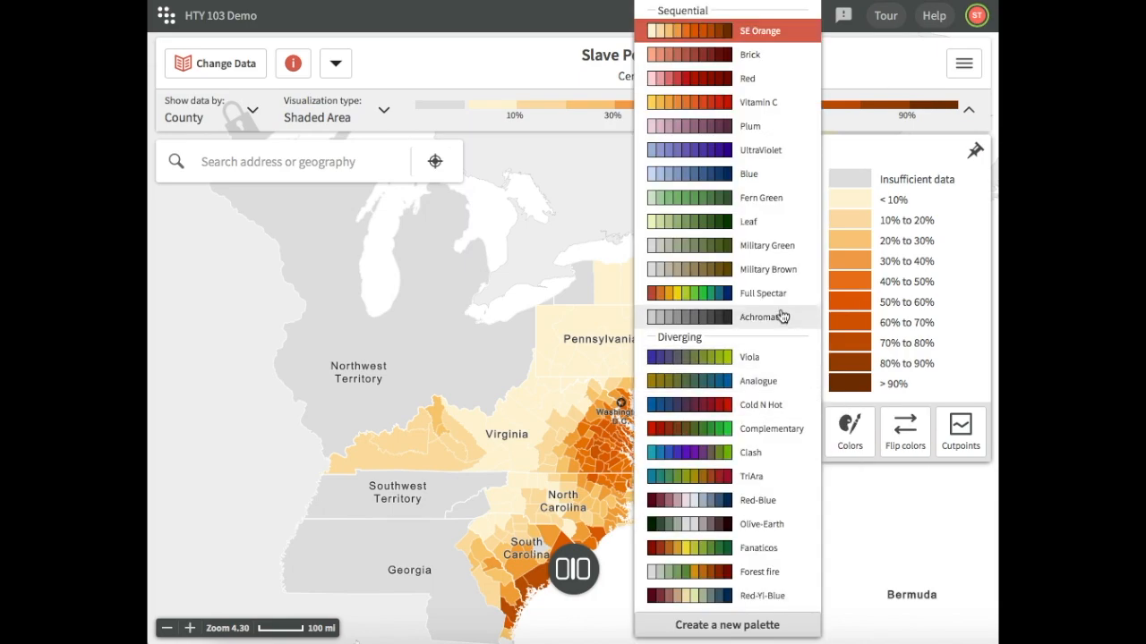
{"action": "left_click", "coordinate": [770, 176]}
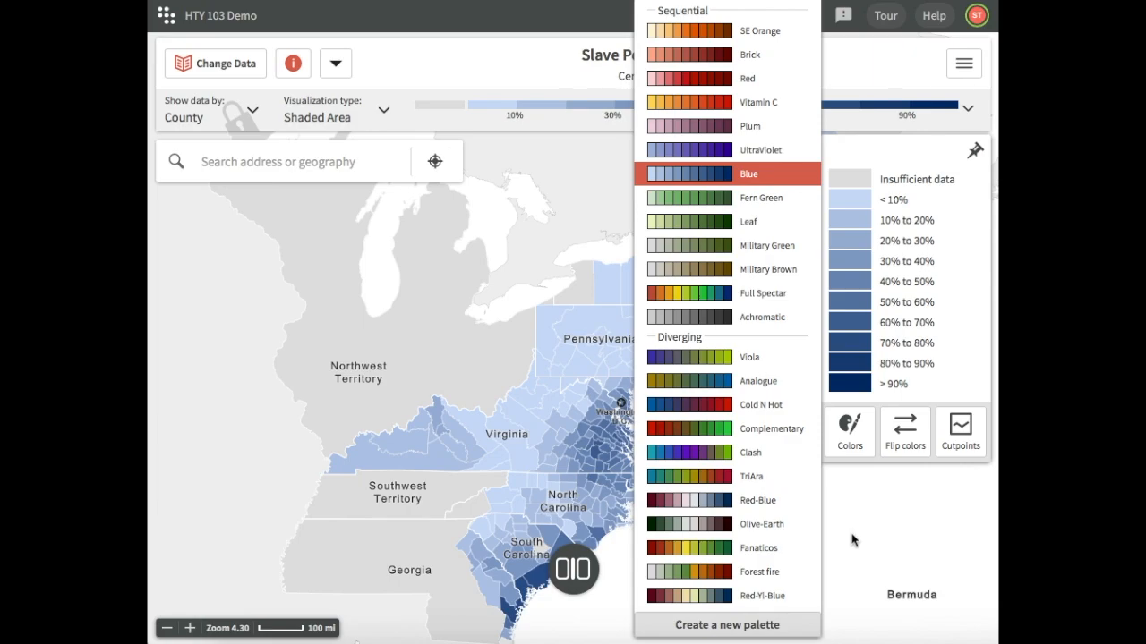
{"action": "left_click", "coordinate": [851, 540]}
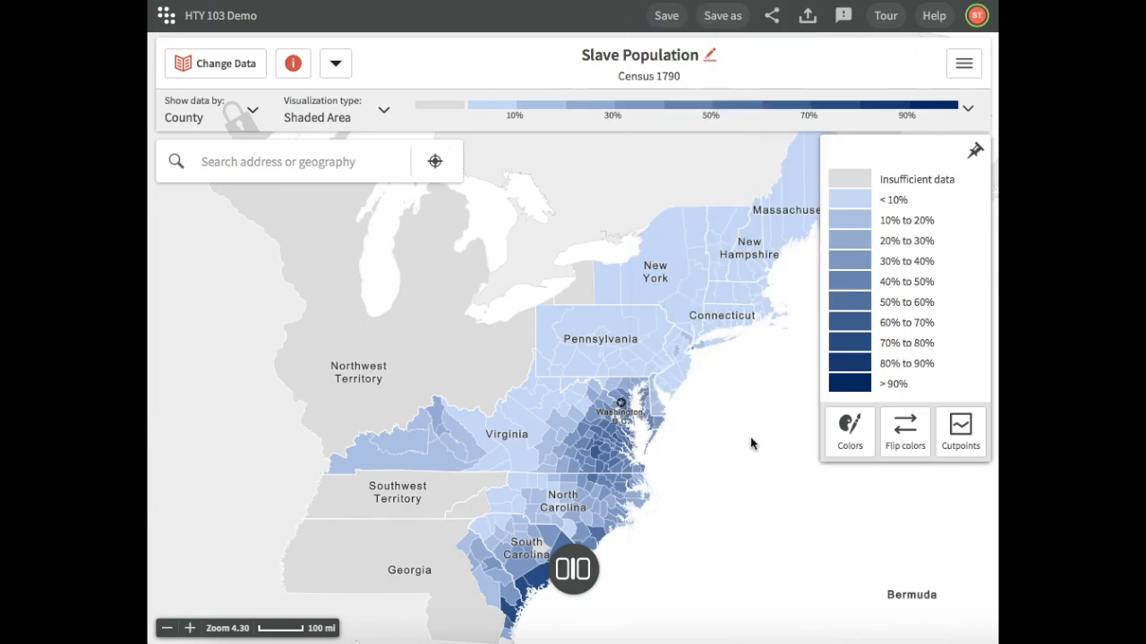
Flip the legend's color order and flip it back
{"action": "left_click", "coordinate": [896, 439]}
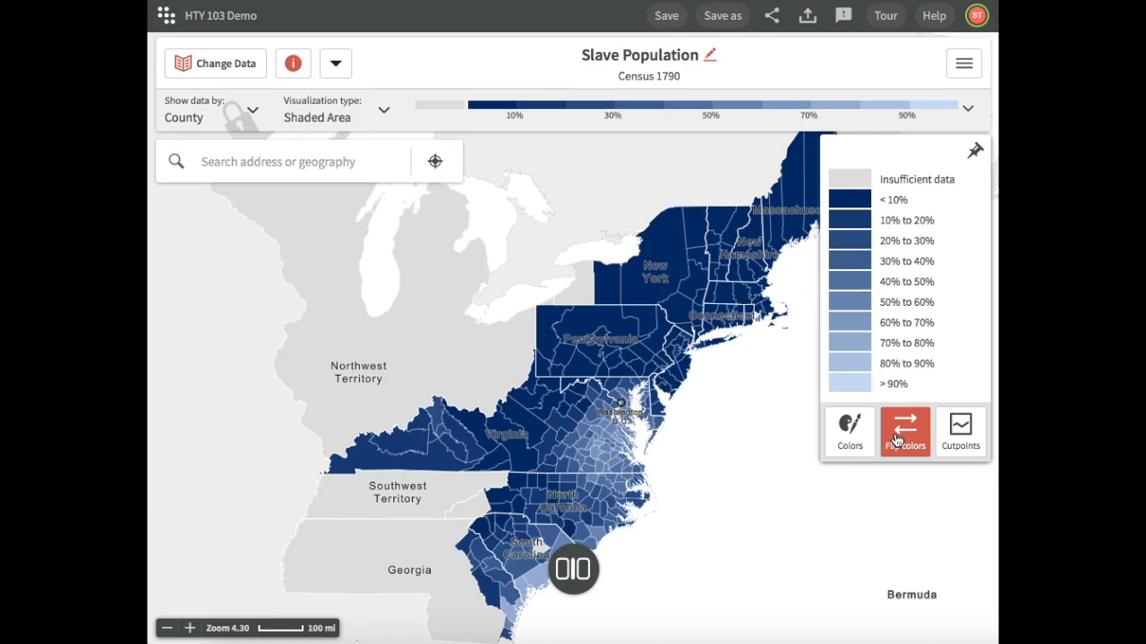
{"action": "left_click", "coordinate": [896, 438]}
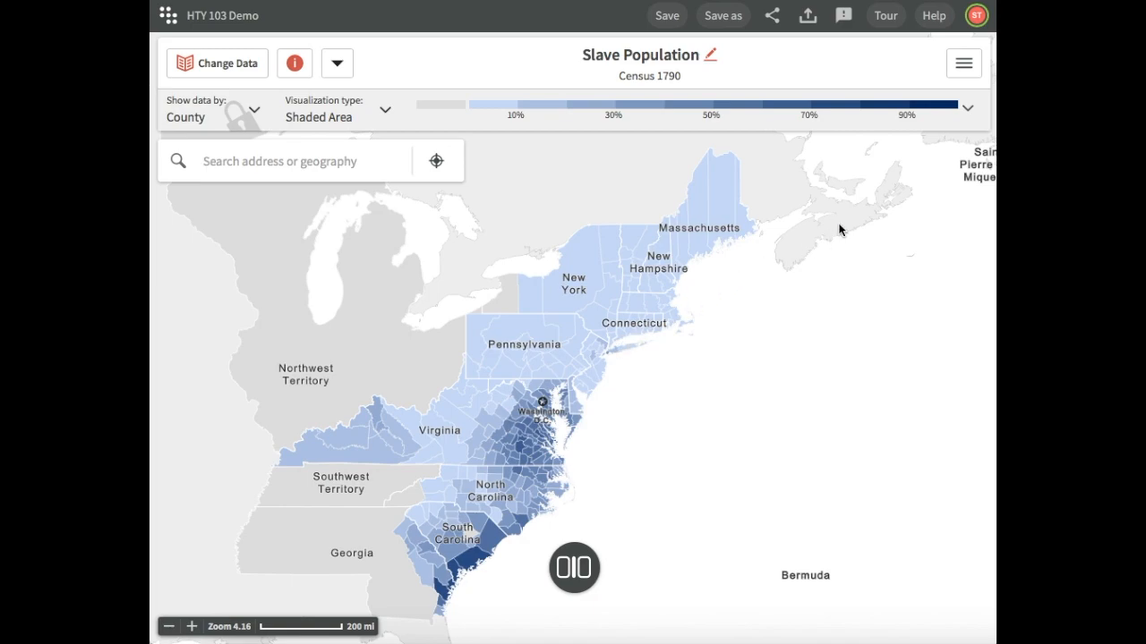
Mask the map data at State geography with lower-level counties included, keeping only Pennsylvania and Virginia visible
{"action": "left_click", "coordinate": [975, 76]}
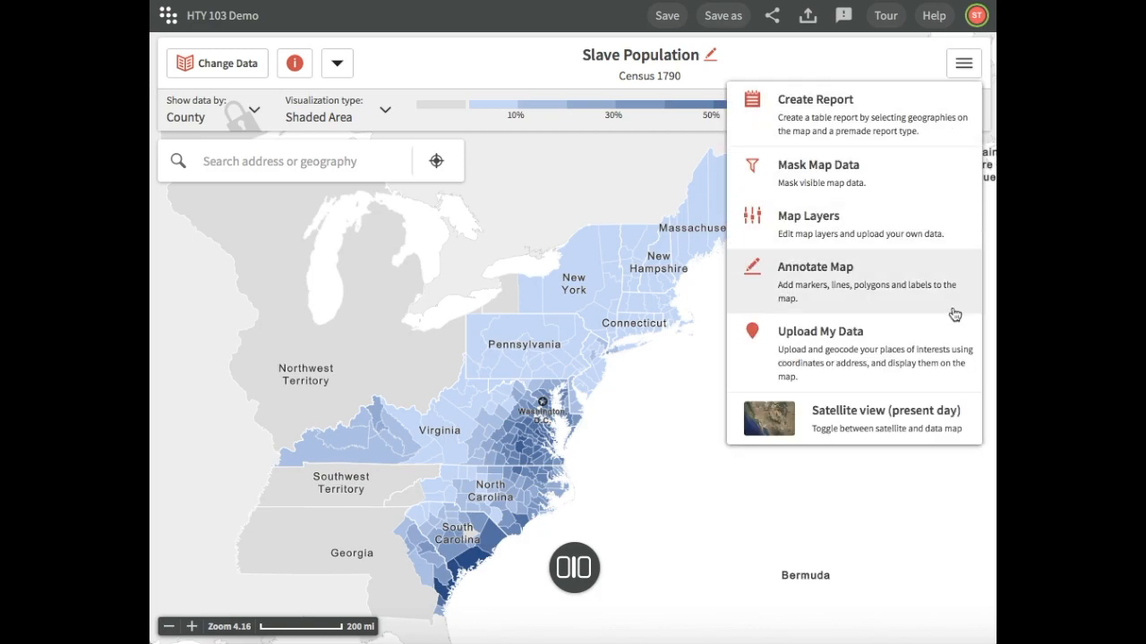
{"action": "left_click", "coordinate": [944, 189]}
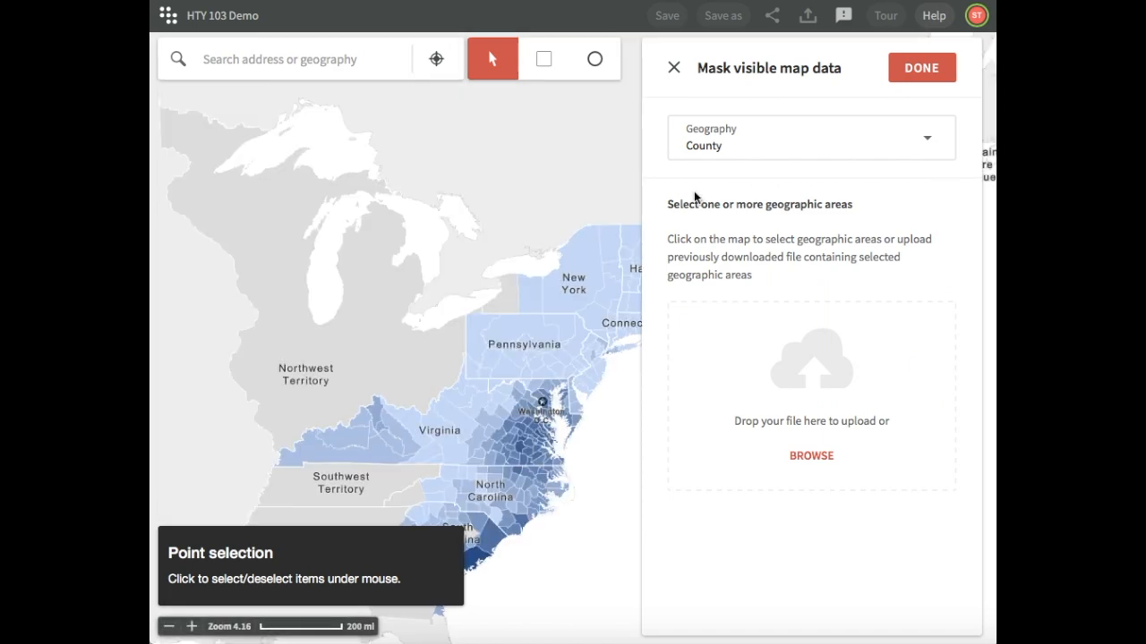
{"action": "left_click_drag", "start_coordinate": [601, 169], "coordinate": [476, 132]}
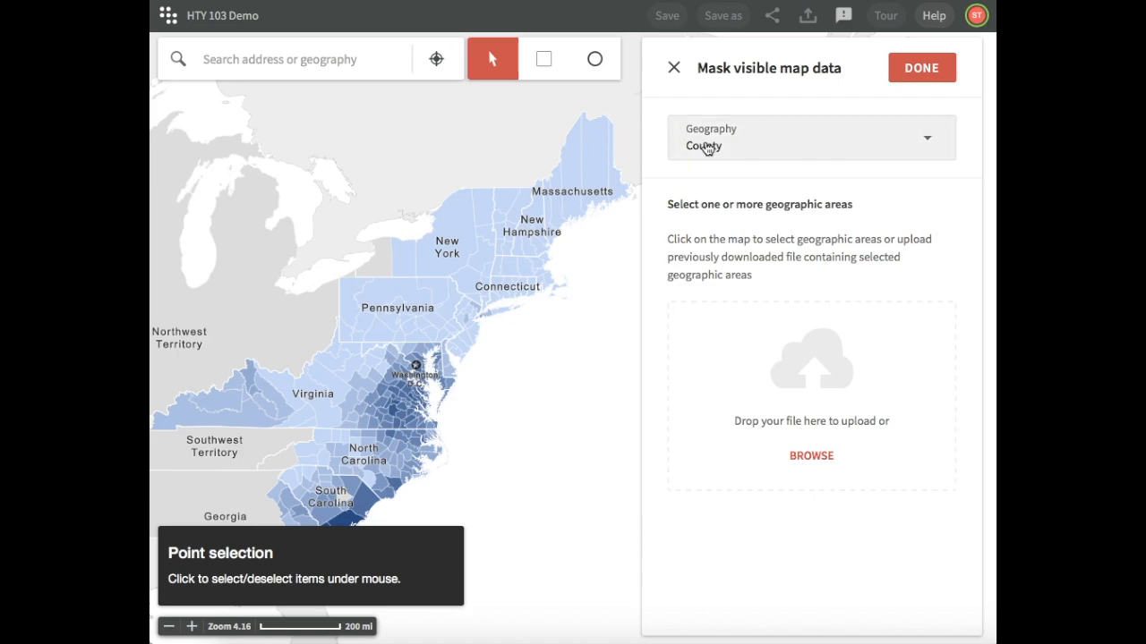
{"action": "left_click", "coordinate": [784, 158]}
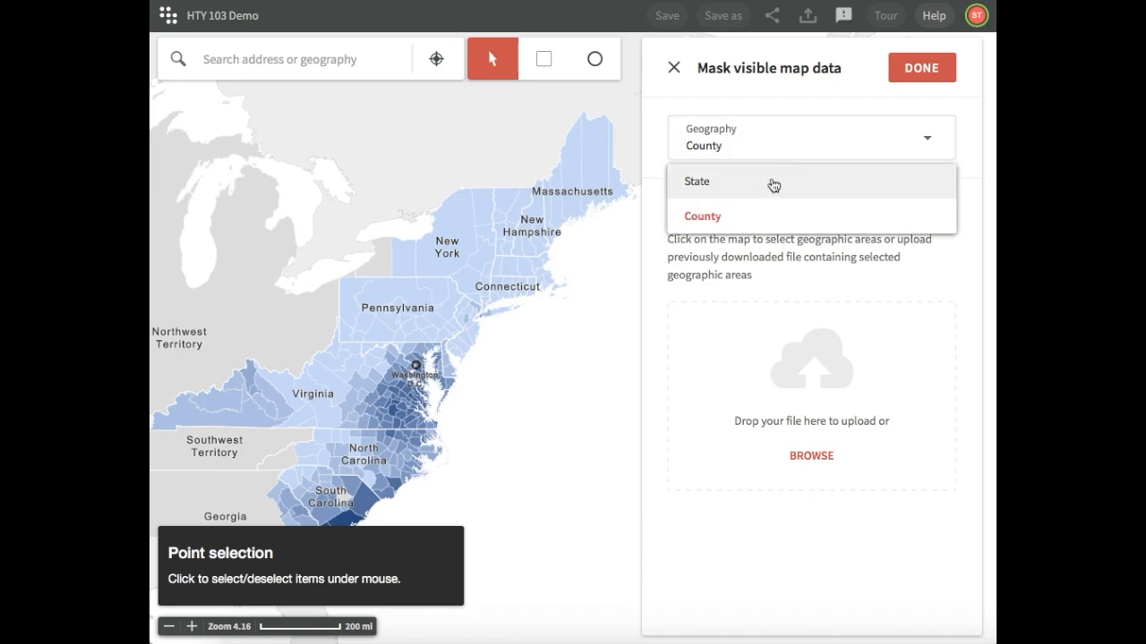
{"action": "left_click", "coordinate": [774, 183]}
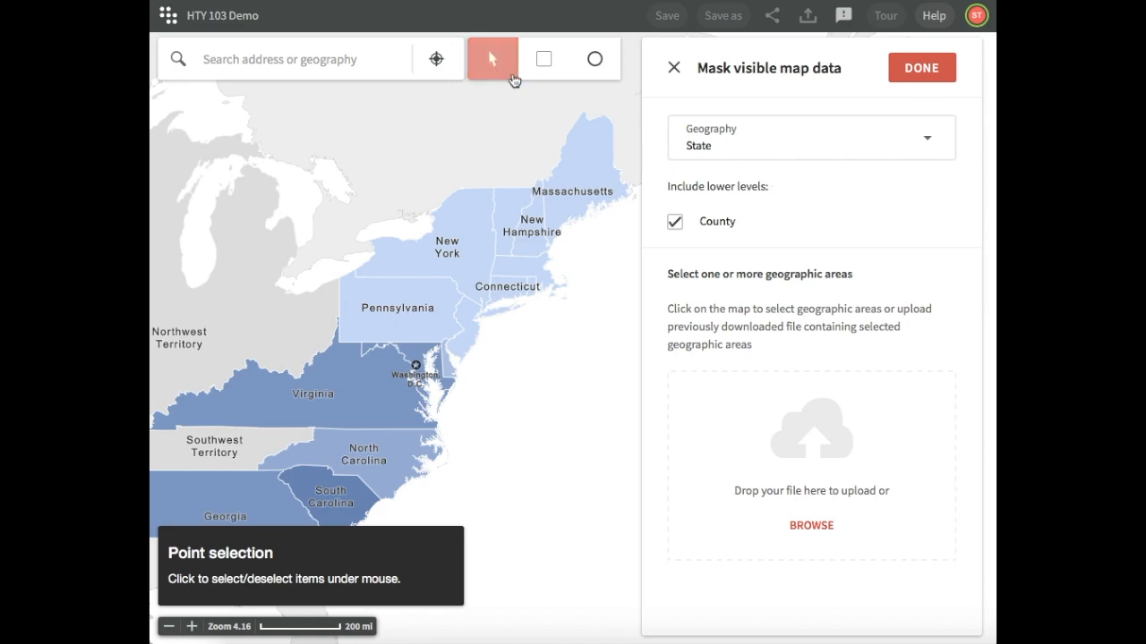
{"action": "left_click", "coordinate": [436, 290]}
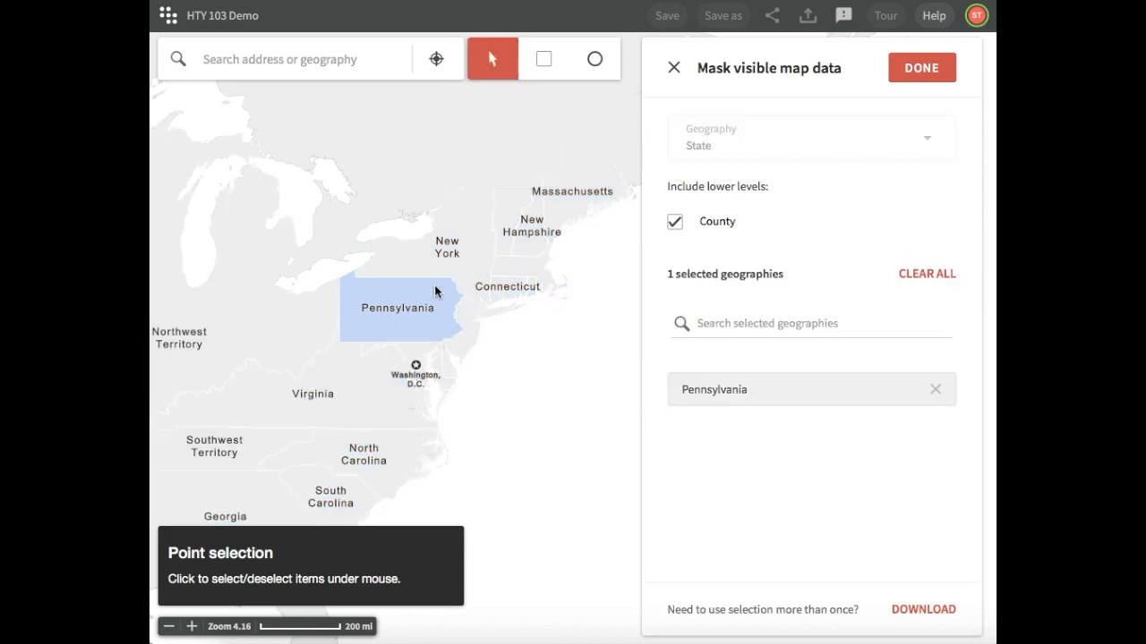
{"action": "left_click", "coordinate": [366, 389]}
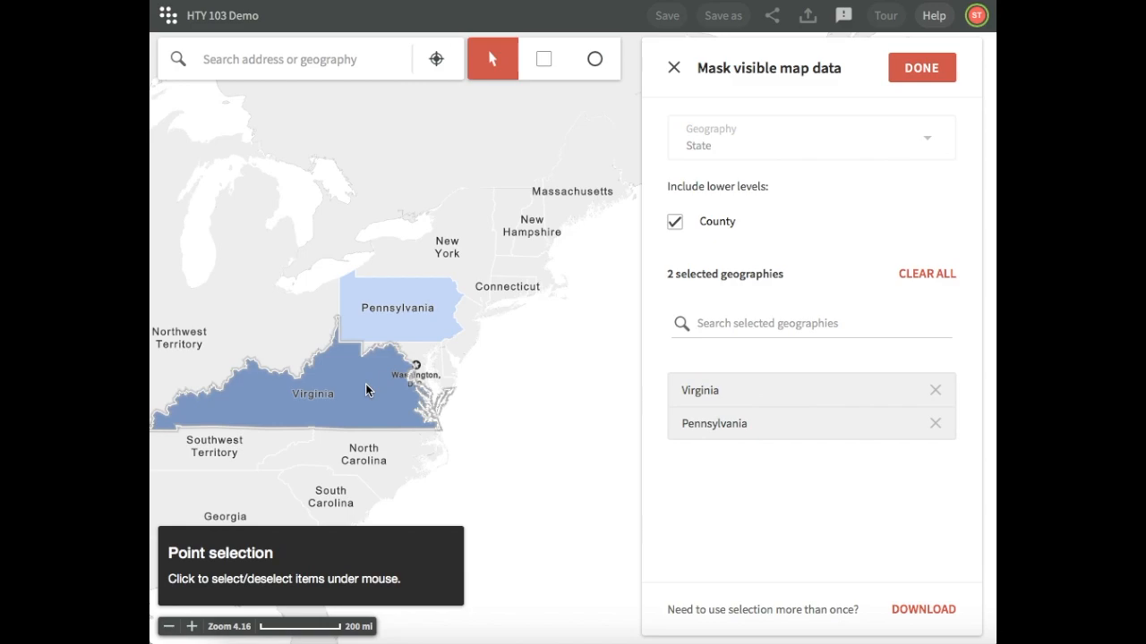
{"action": "left_click", "coordinate": [942, 69]}
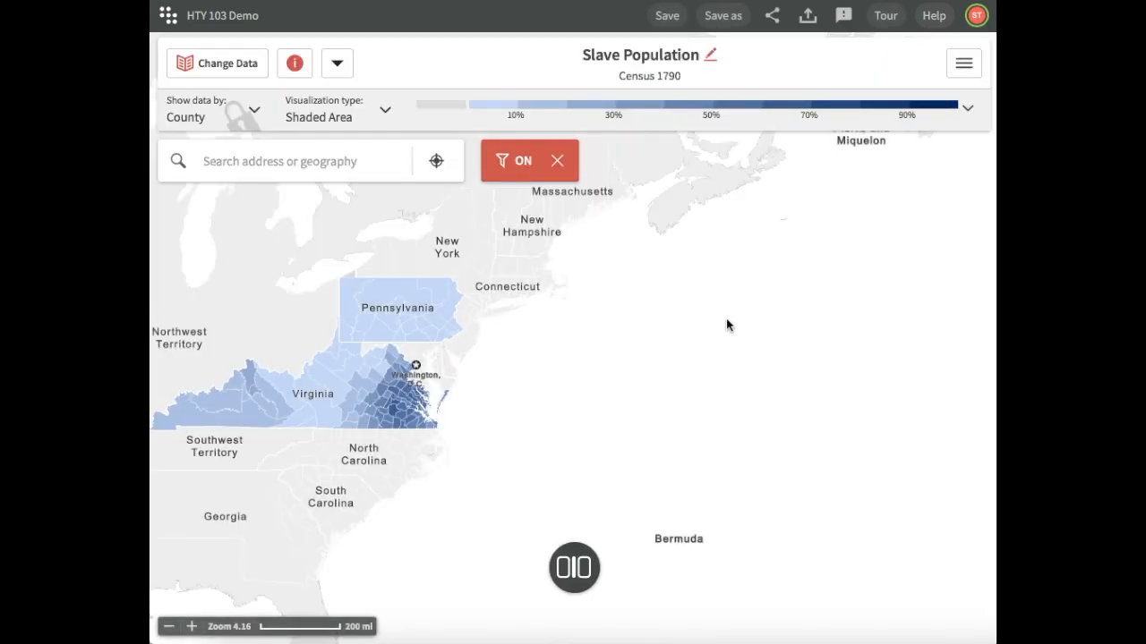
Open the map layers for editing
{"action": "left_click_drag", "start_coordinate": [767, 351], "coordinate": [787, 384]}
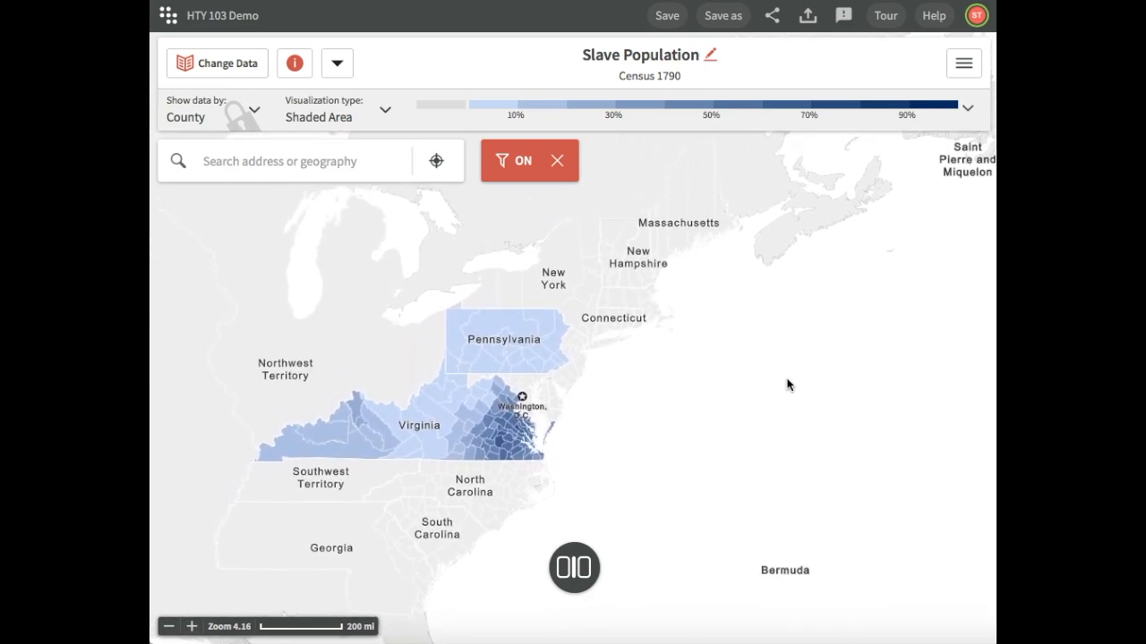
{"action": "left_click", "coordinate": [968, 65]}
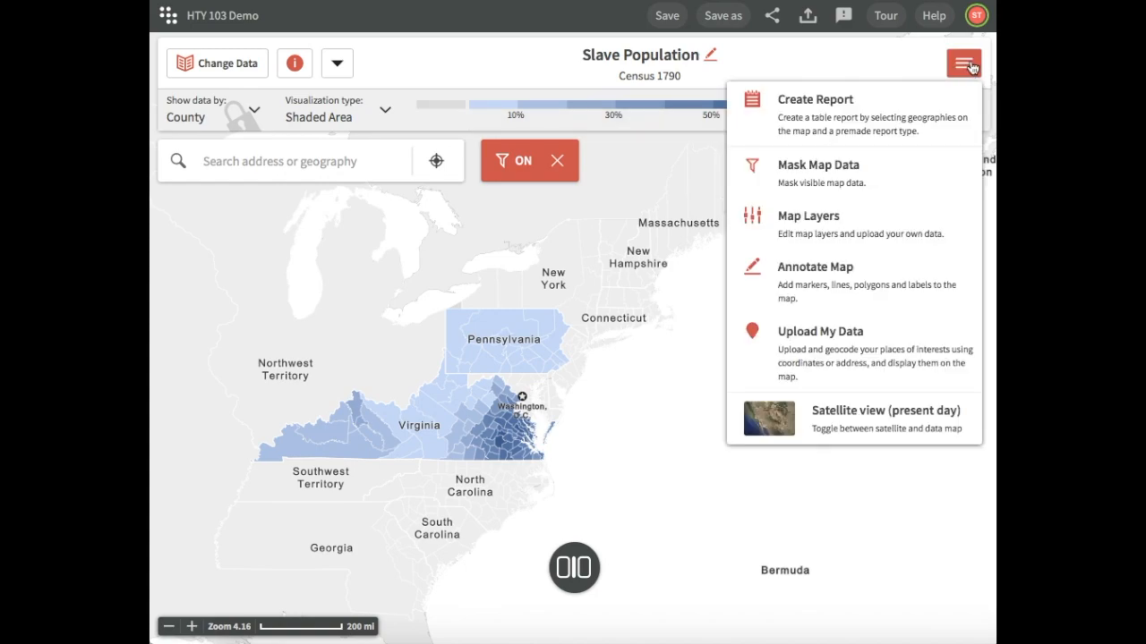
{"action": "left_click", "coordinate": [968, 235]}
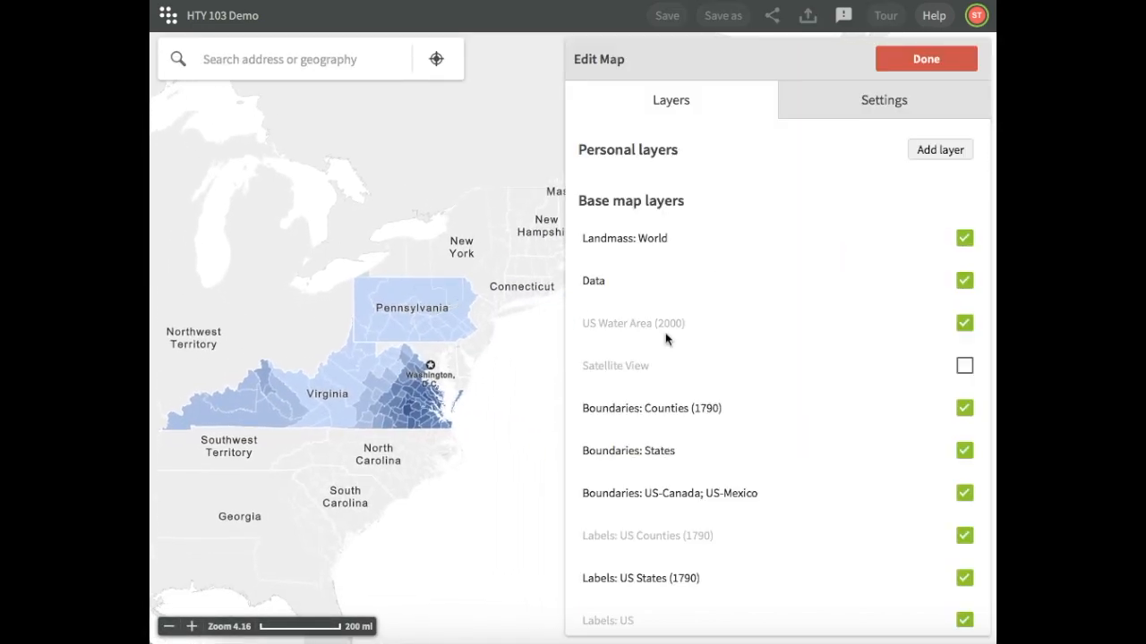
Hide and show again the Boundaries: Counties (1790) and Boundaries: States layers
{"action": "left_click", "coordinate": [964, 410]}
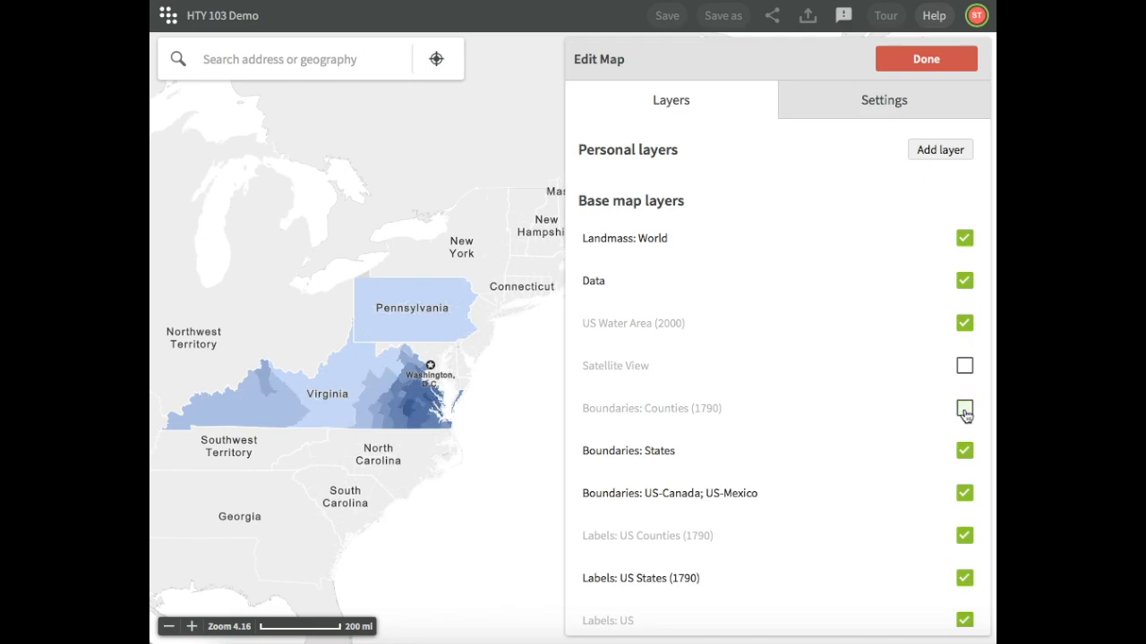
{"action": "left_click", "coordinate": [964, 412]}
{"action": "left_click", "coordinate": [964, 455]}
{"action": "left_click", "coordinate": [964, 455]}
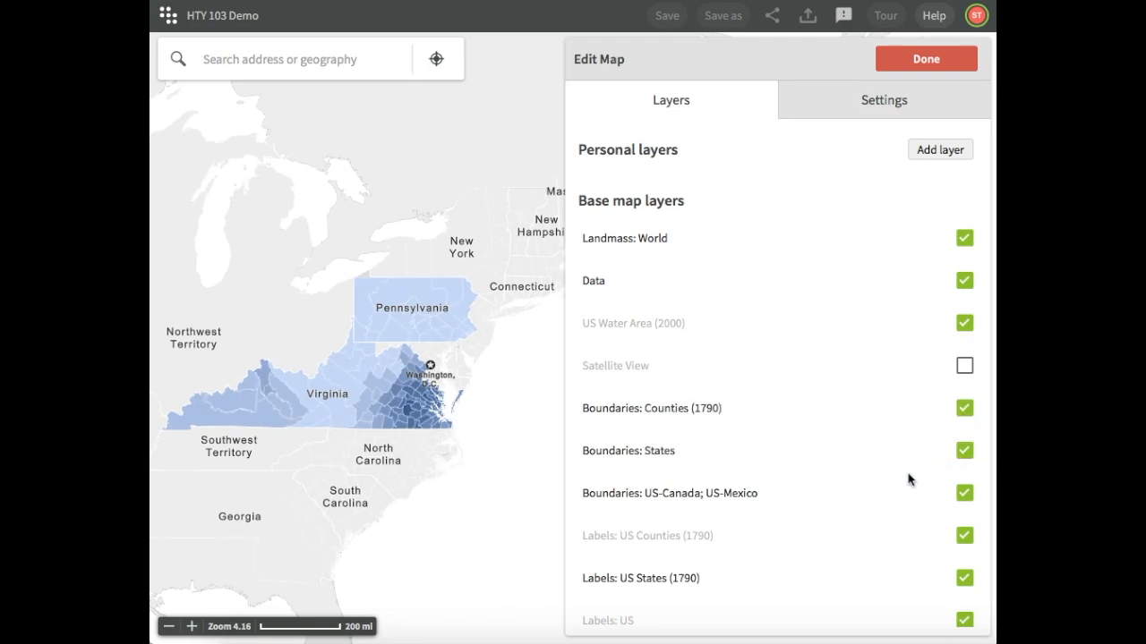
Hide and show again the Labels: US States (1790) and Labels: Washington, D.C. layers, and finish editing the map layers
{"action": "scroll", "coordinate": [886, 510], "scroll_direction": "down", "scroll_amount": 2}
{"action": "scroll", "coordinate": [886, 511], "scroll_direction": "down", "scroll_amount": 2}
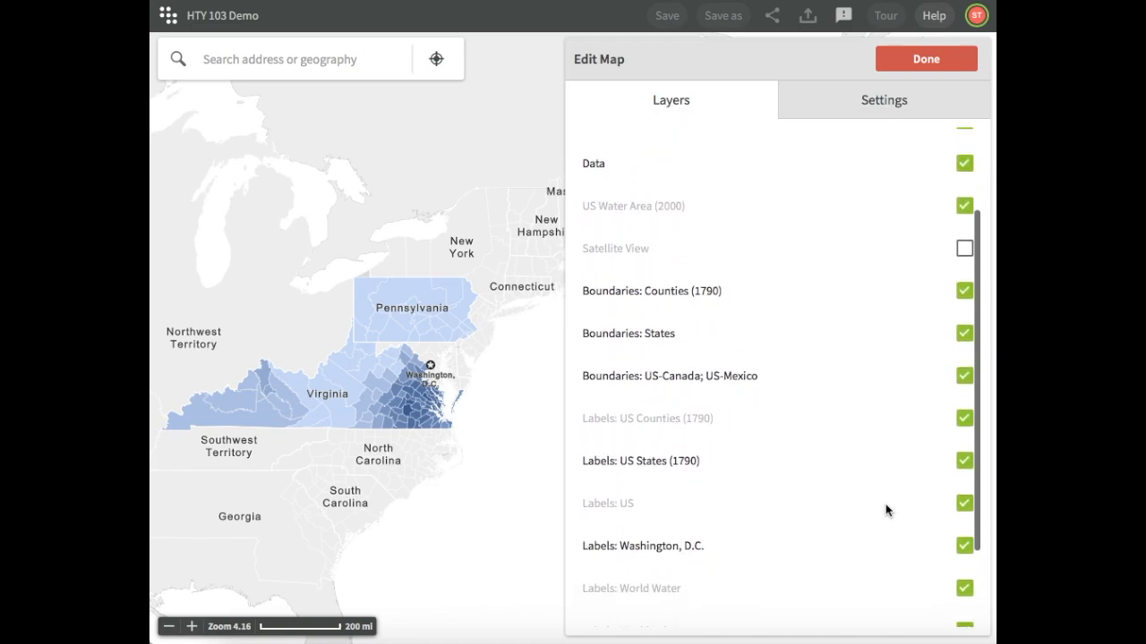
{"action": "left_click", "coordinate": [964, 450]}
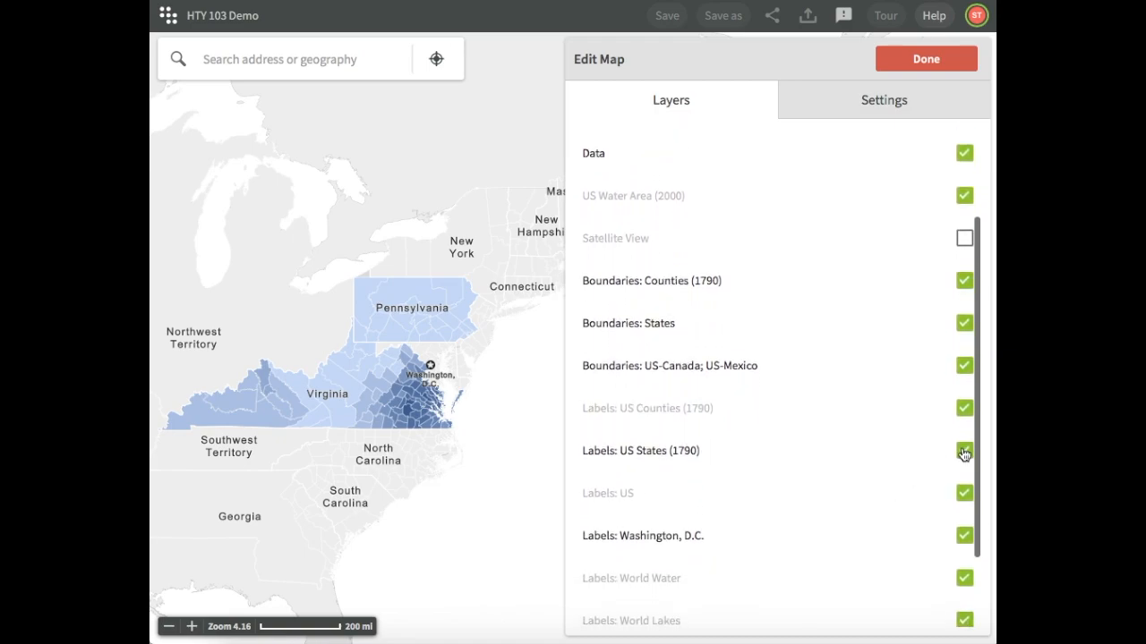
{"action": "left_click", "coordinate": [964, 452]}
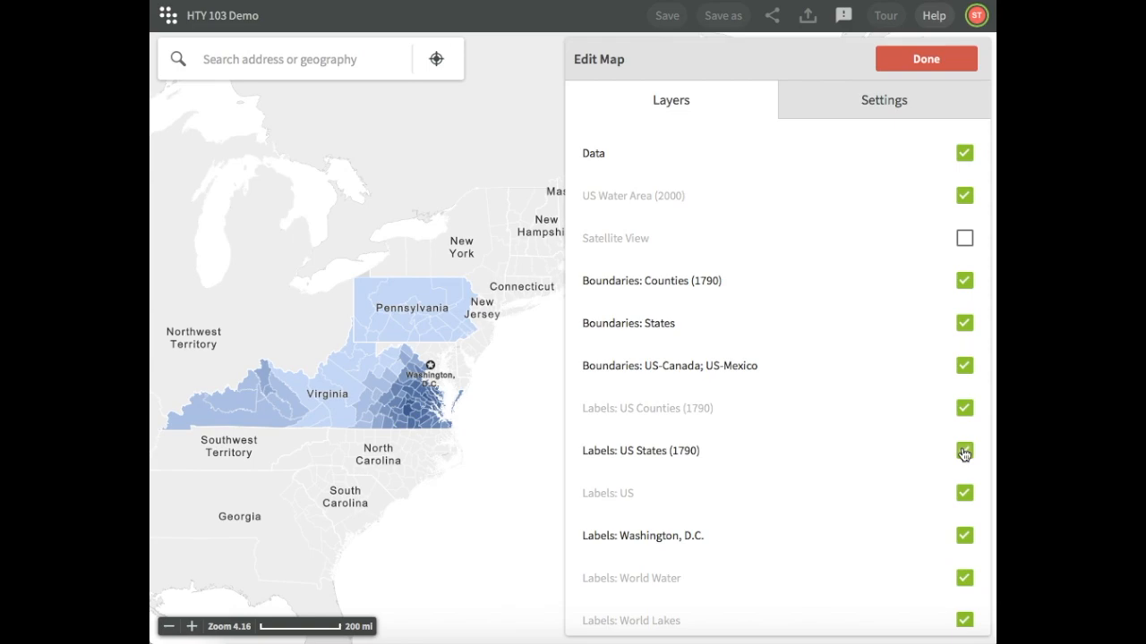
{"action": "left_click", "coordinate": [964, 536]}
{"action": "left_click", "coordinate": [964, 536]}
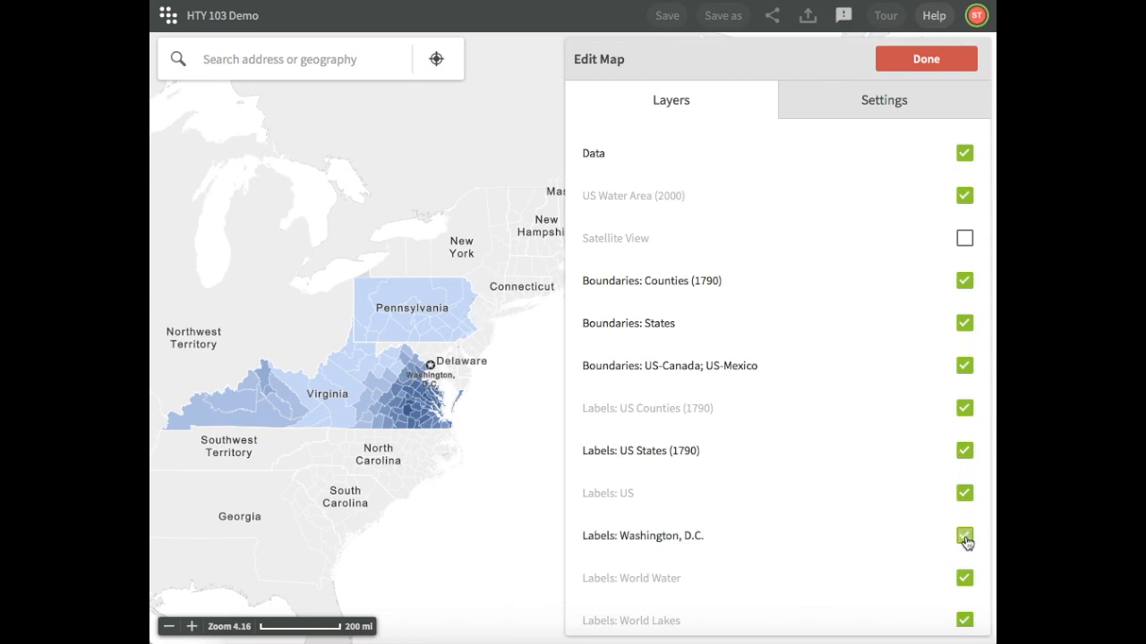
{"action": "scroll", "coordinate": [916, 378], "scroll_direction": "up", "scroll_amount": 4}
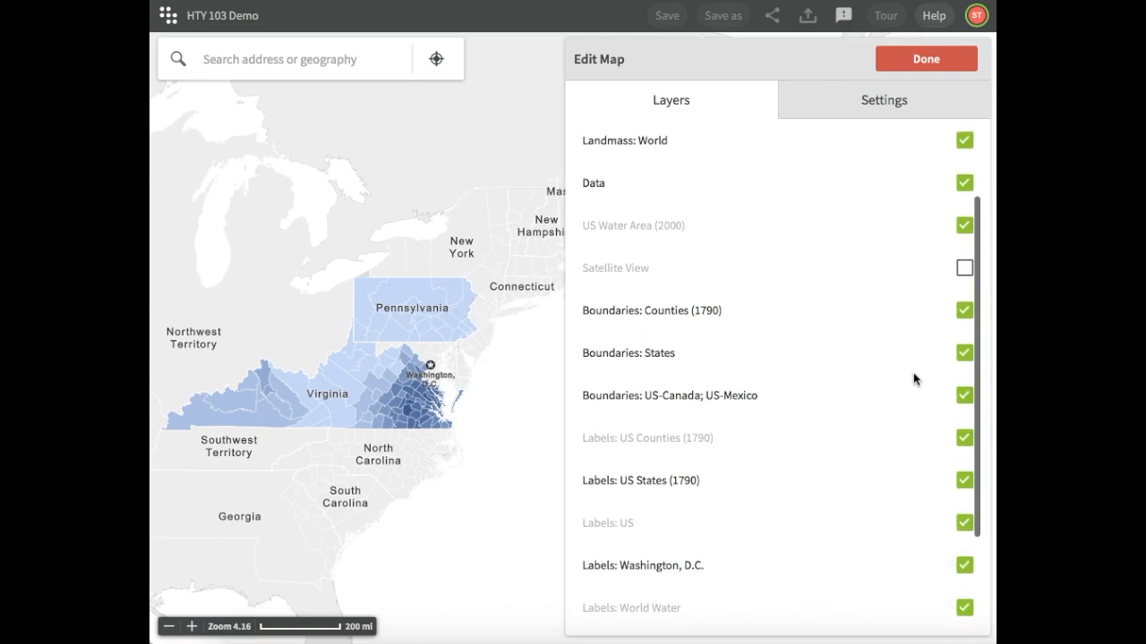
{"action": "left_click", "coordinate": [948, 61]}
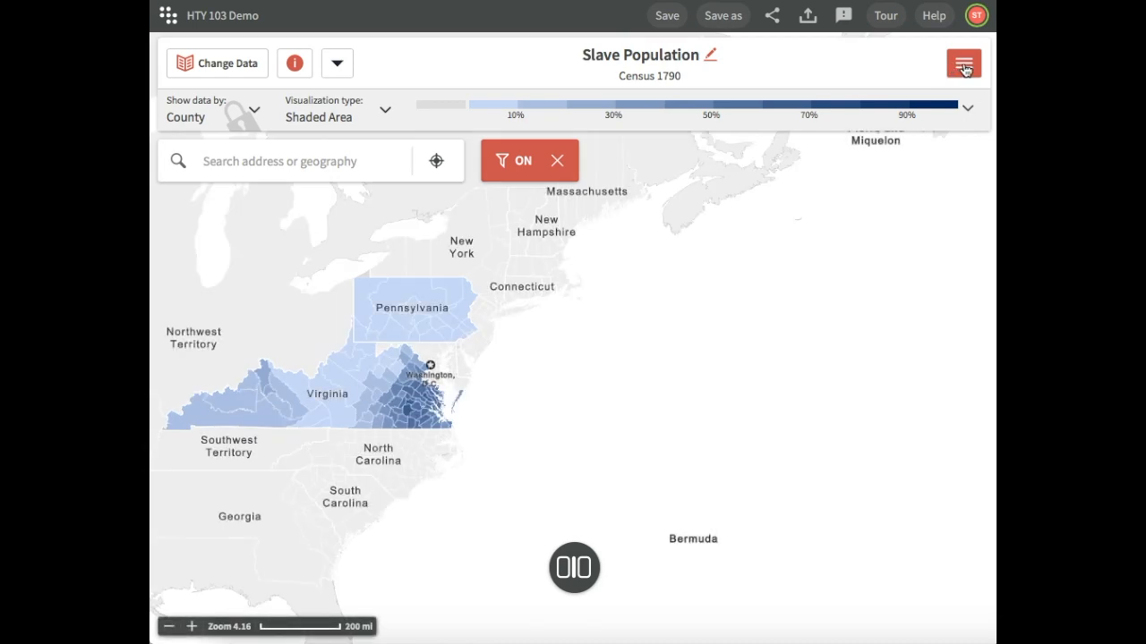
Annotate the map with a rectangular hotspot around the counties west of the Virginia label, keeping its default title and frame
{"action": "left_click", "coordinate": [964, 66]}
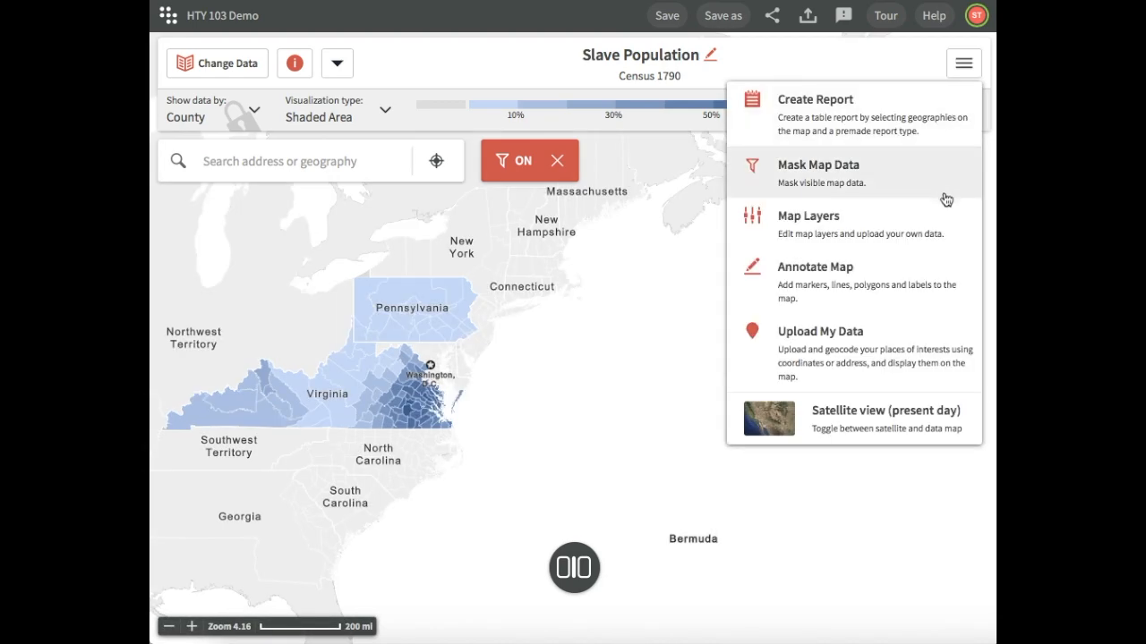
{"action": "left_click", "coordinate": [956, 277]}
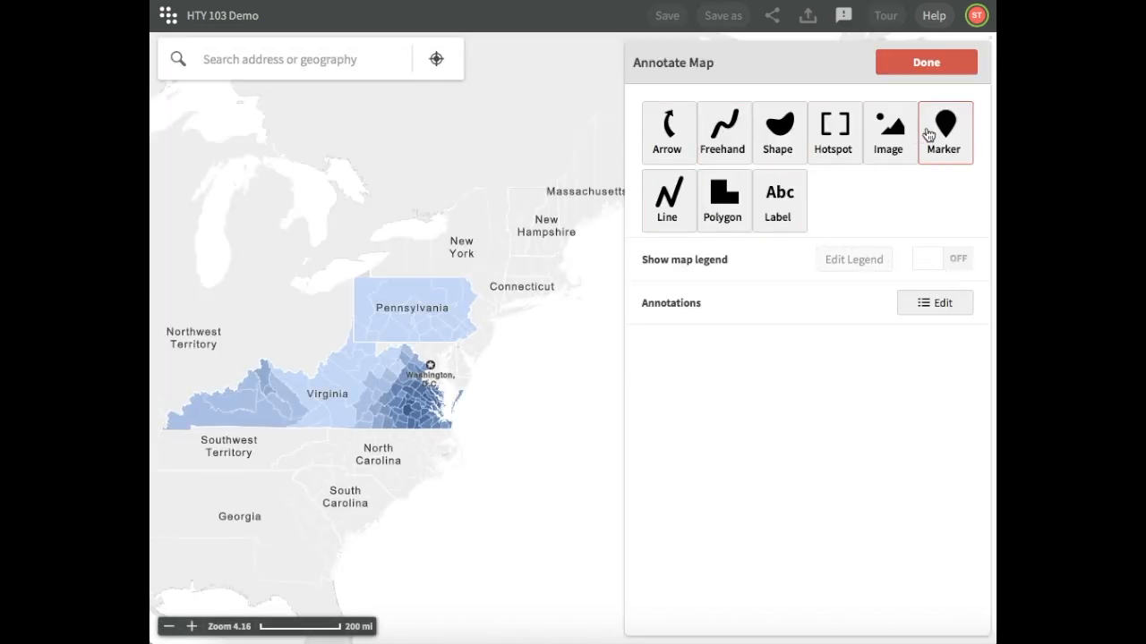
{"action": "left_click", "coordinate": [833, 143]}
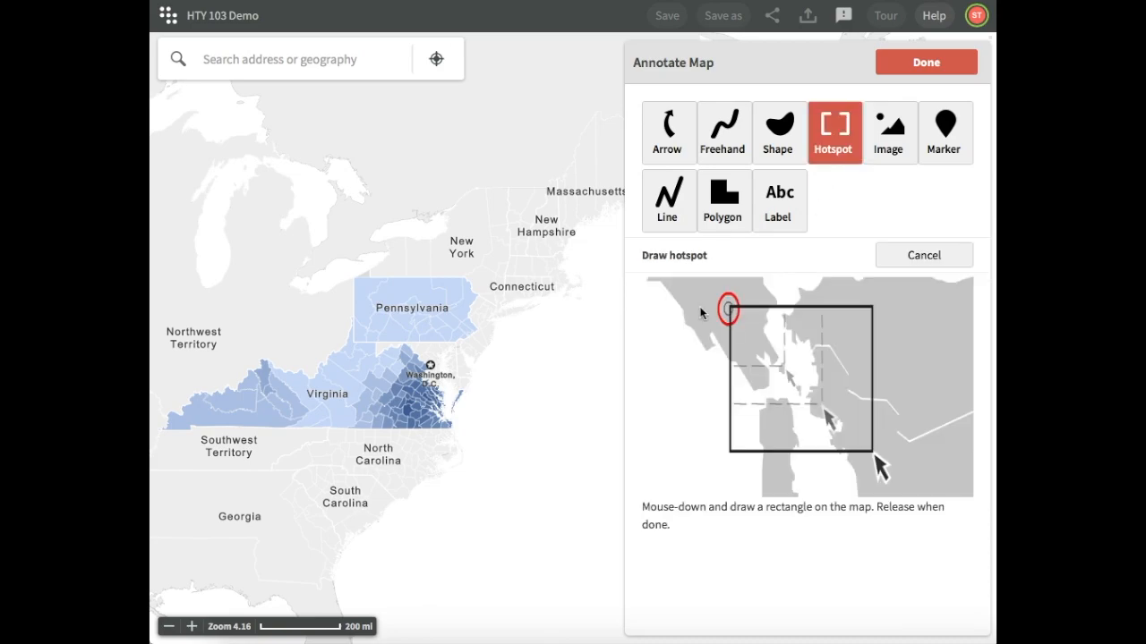
{"action": "left_click_drag", "start_coordinate": [251, 356], "coordinate": [294, 405]}
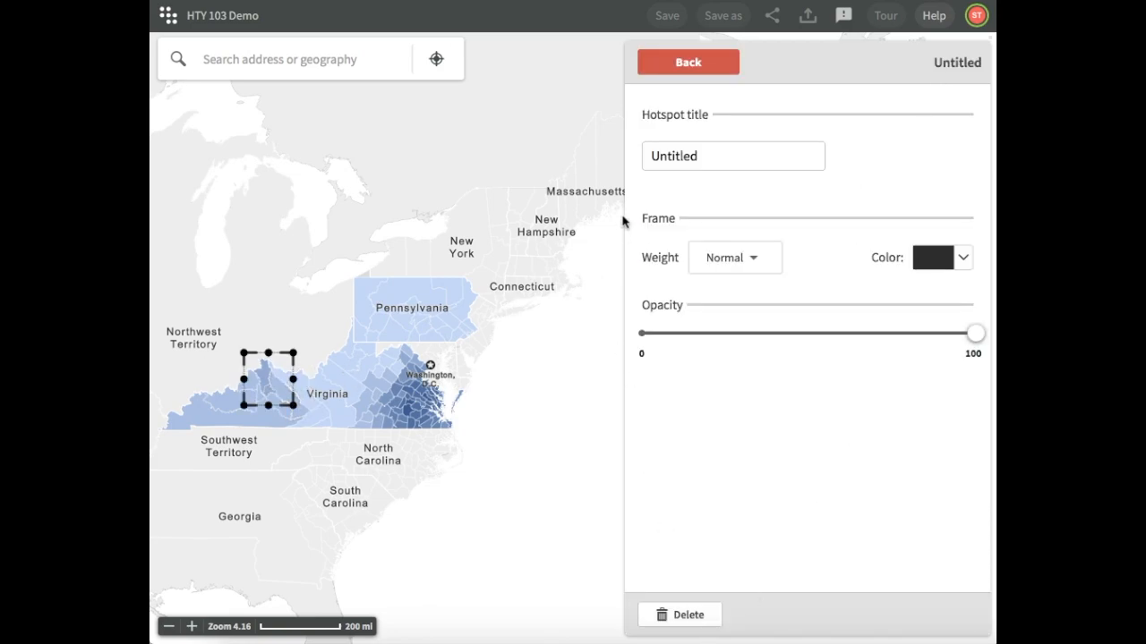
{"action": "left_click", "coordinate": [716, 62]}
{"action": "left_click", "coordinate": [927, 62]}
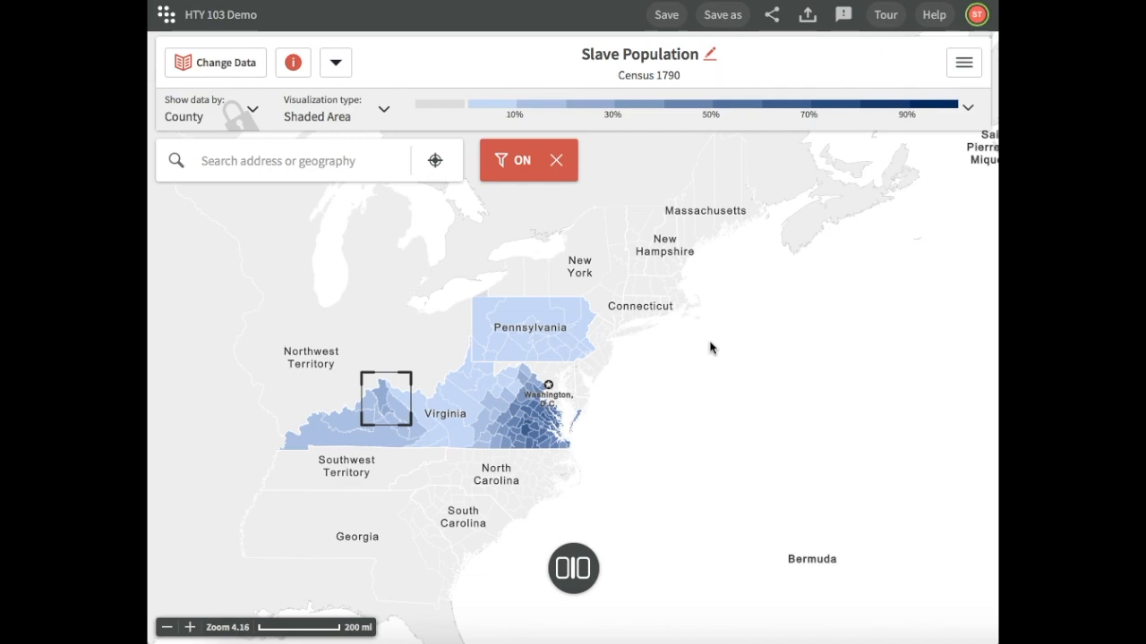
Save the map as a new project named HTY 103 DEMO #2
{"action": "left_click", "coordinate": [724, 16]}
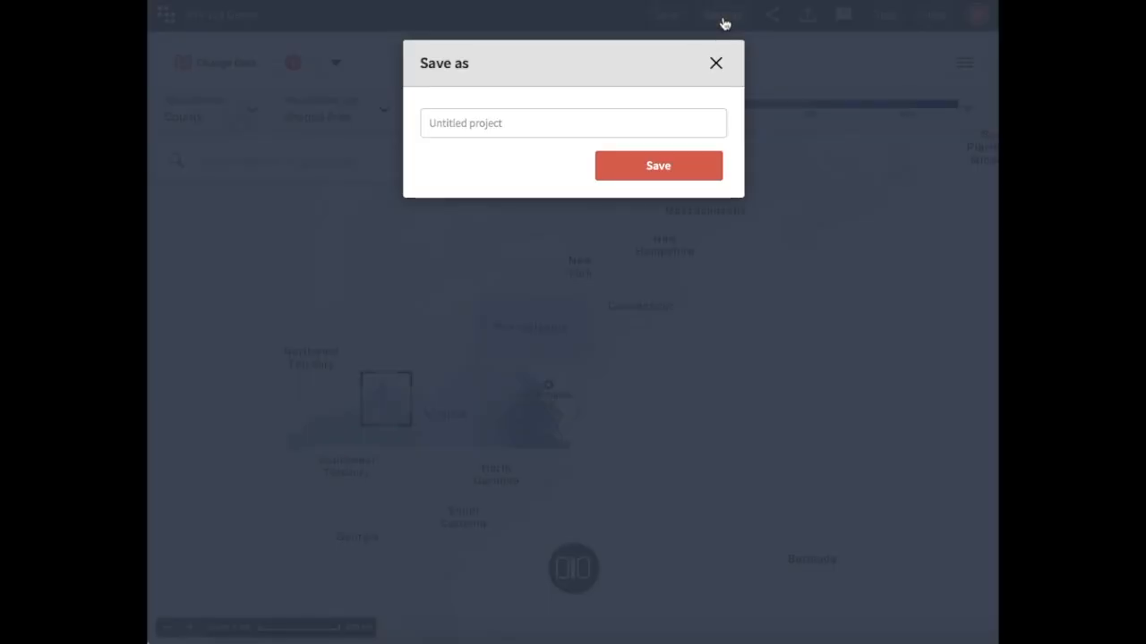
{"action": "left_click", "coordinate": [531, 131]}
{"action": "type", "text": "HTY 103 DEMO #2"}
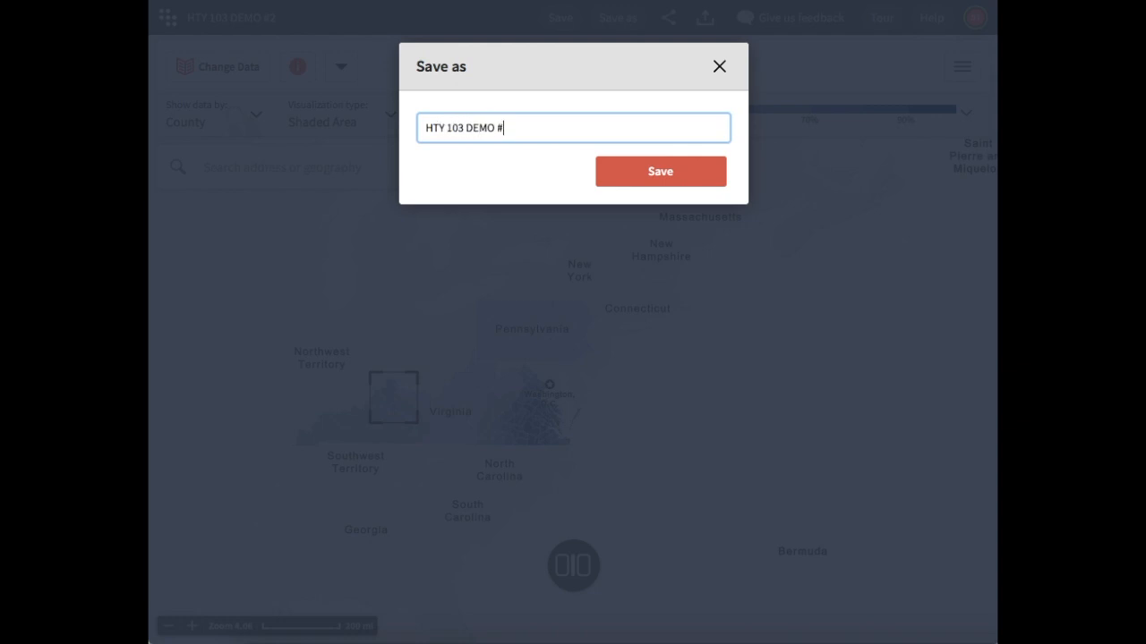
{"action": "left_click", "coordinate": [672, 177]}
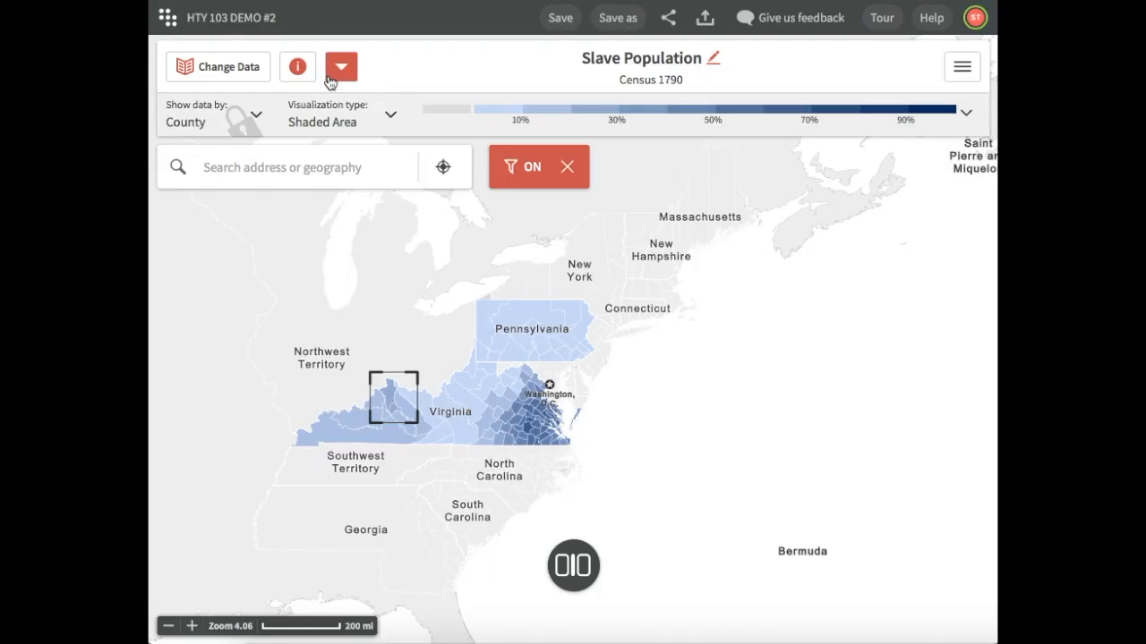
Go to the saved projects list and open the topmost HTY 103 DEMO #2 map
{"action": "left_click", "coordinate": [167, 17]}
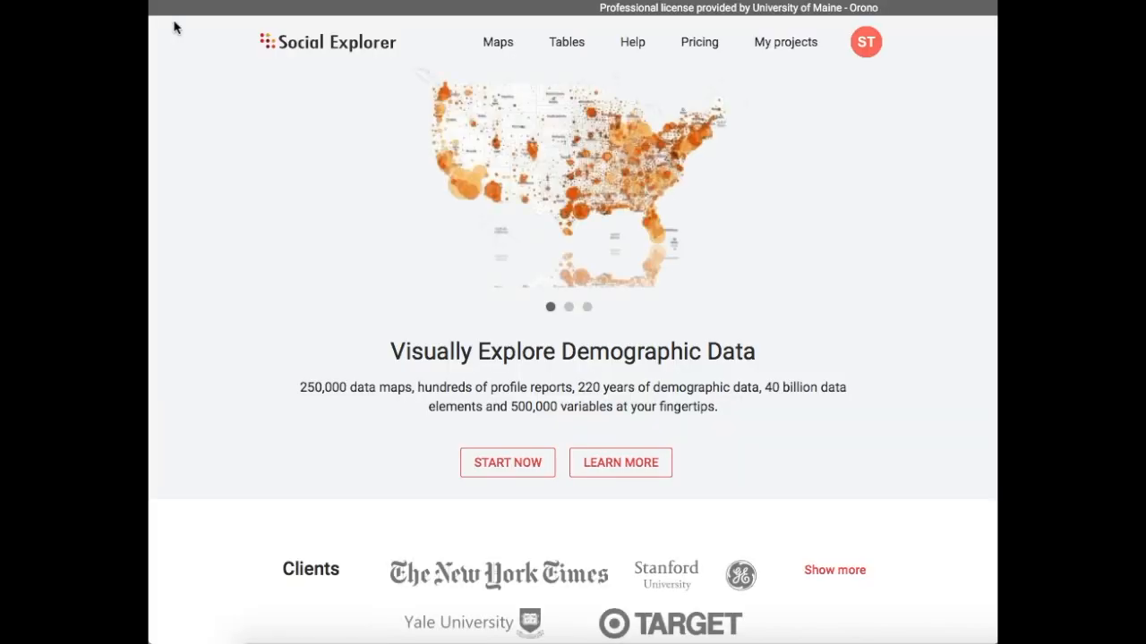
{"action": "left_click", "coordinate": [784, 45]}
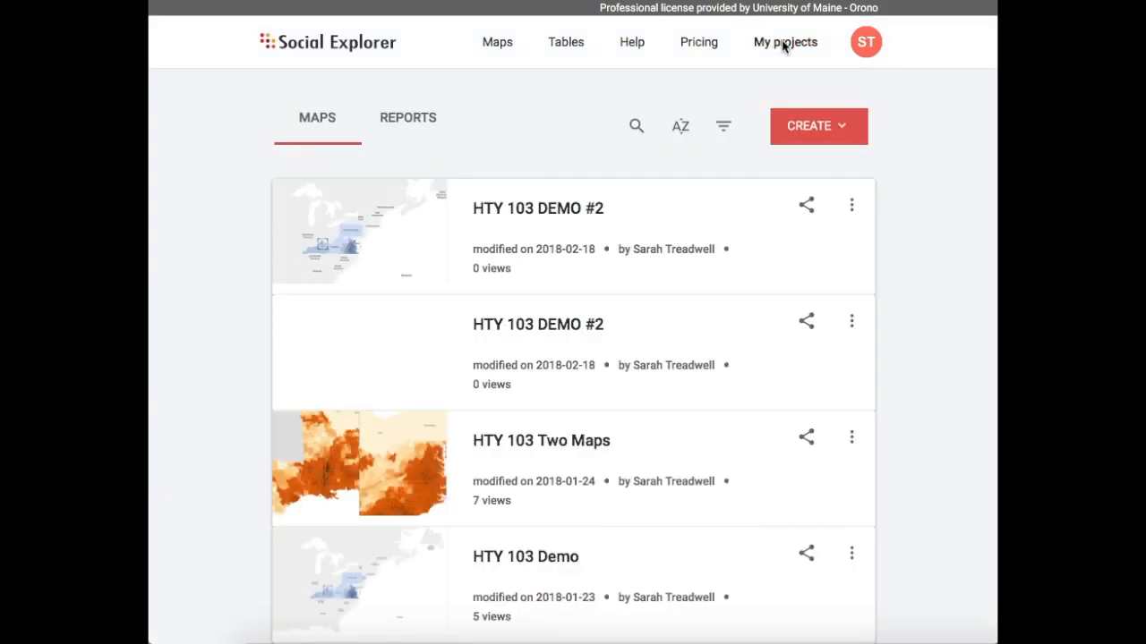
{"action": "left_click", "coordinate": [669, 222]}
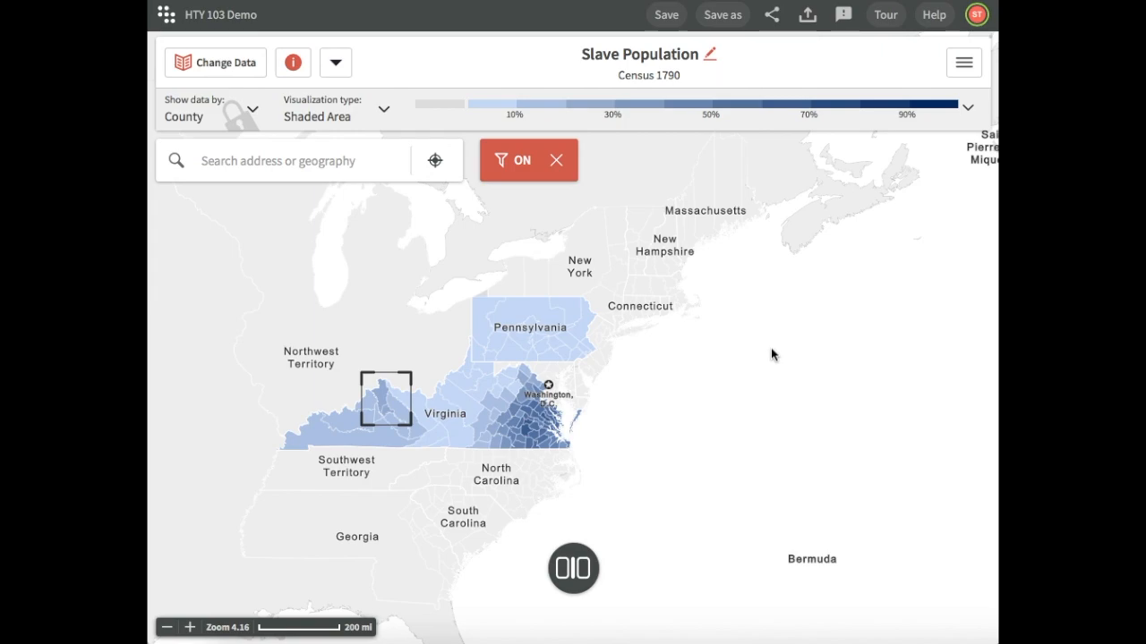
Examine the project's link and e-mail sharing options without sending anything
{"action": "left_click", "coordinate": [771, 15]}
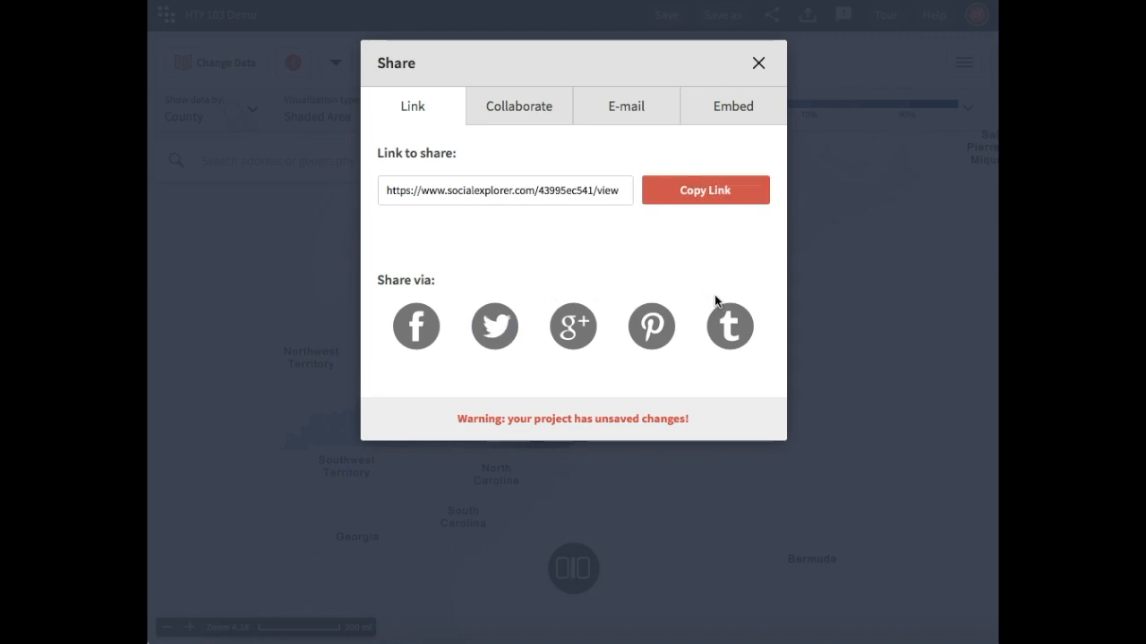
{"action": "left_click", "coordinate": [638, 108]}
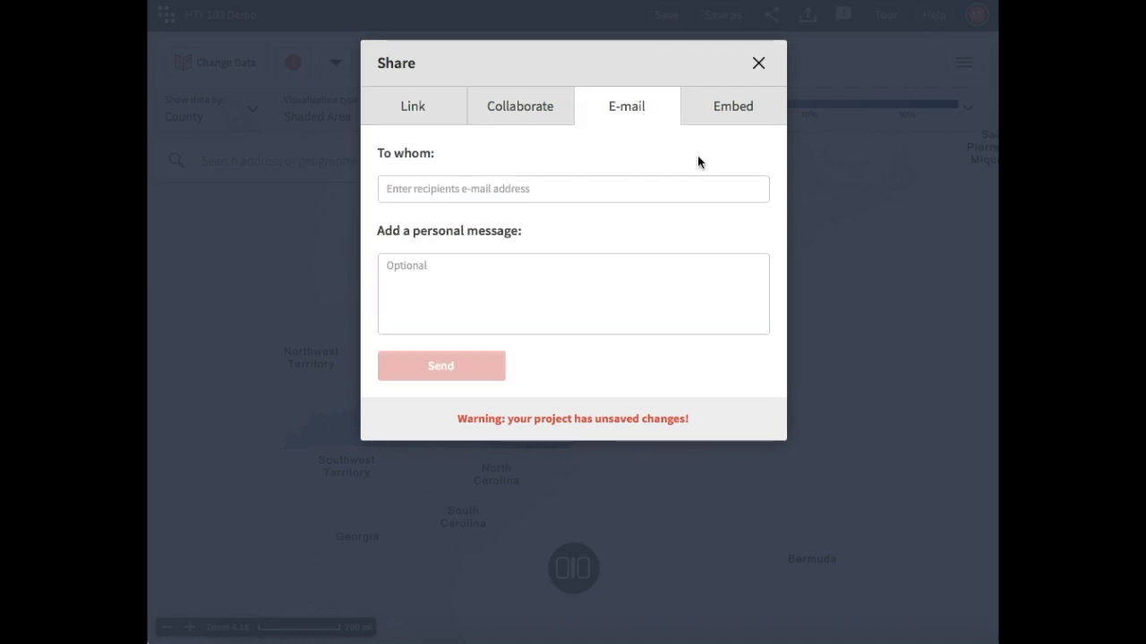
{"action": "left_click", "coordinate": [761, 63]}
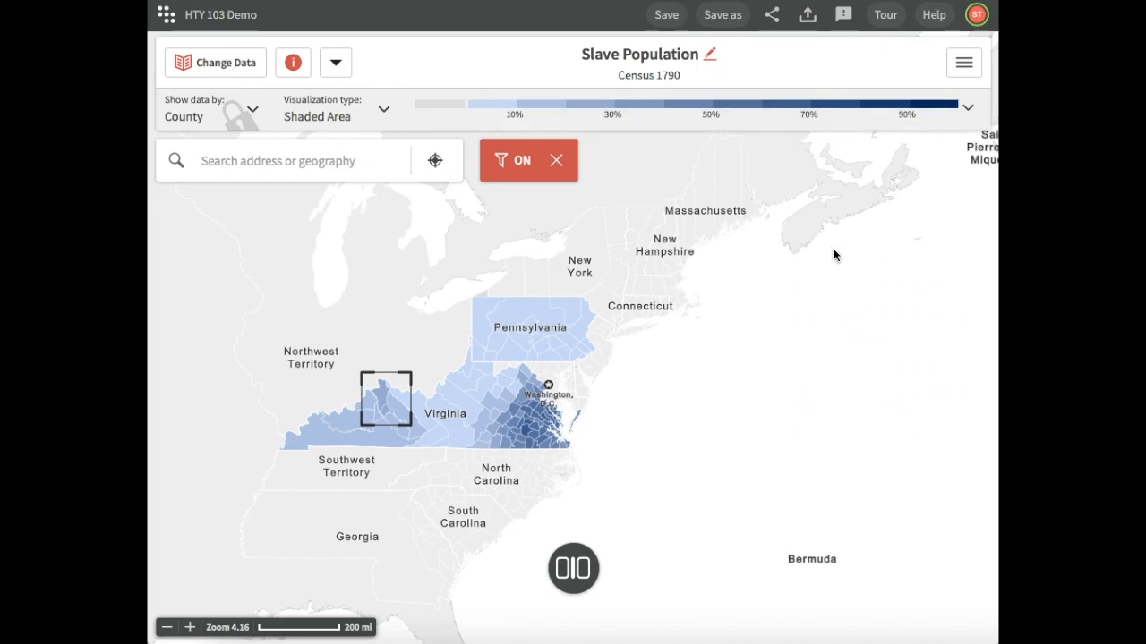
Export the map as an image at the current screen resolution and download it
{"action": "left_click", "coordinate": [808, 16]}
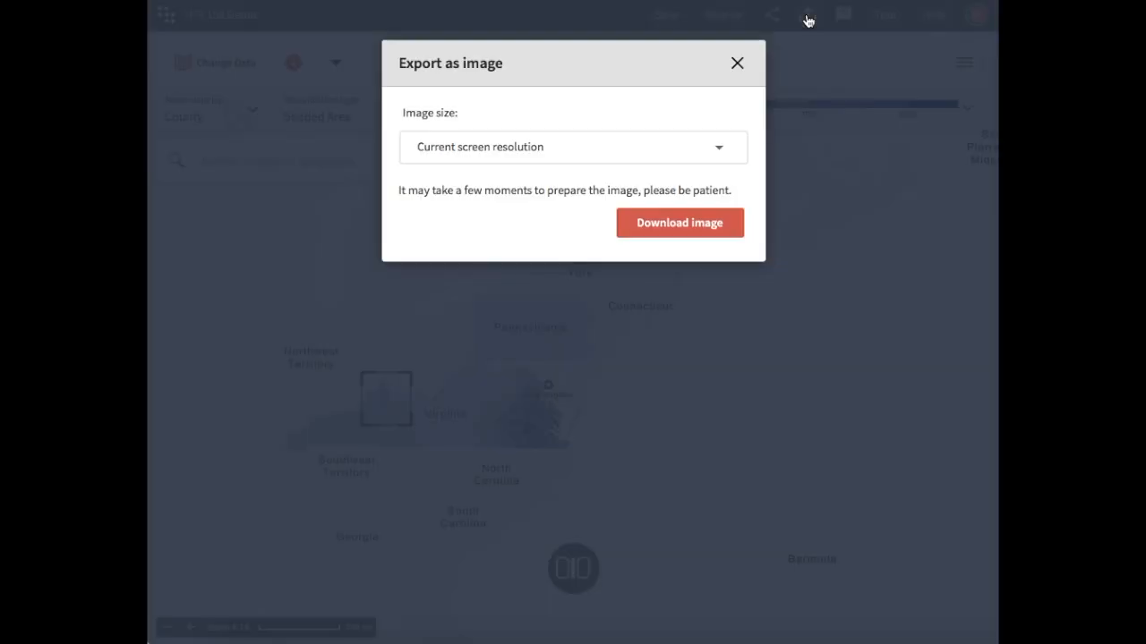
{"action": "left_click", "coordinate": [603, 158]}
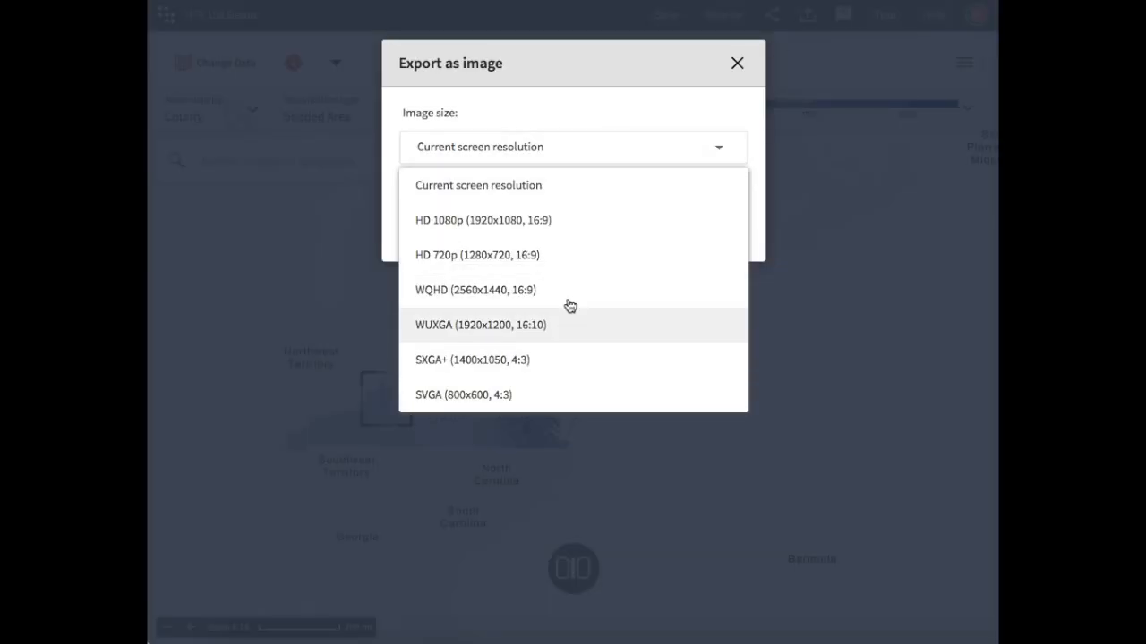
{"action": "left_click", "coordinate": [609, 148]}
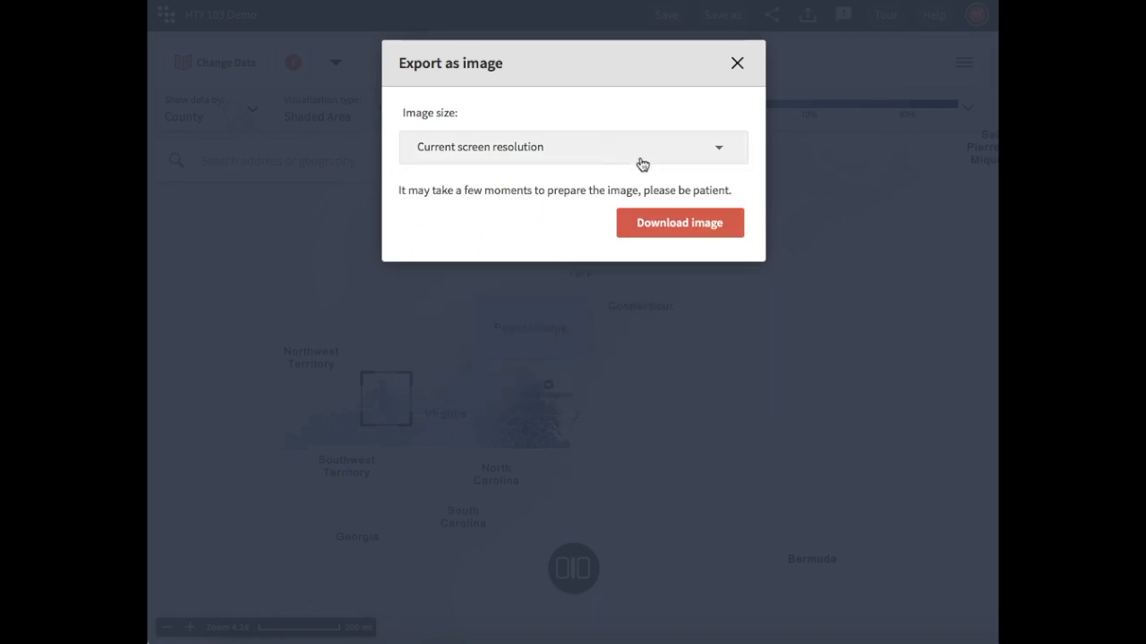
{"action": "left_click", "coordinate": [682, 232]}
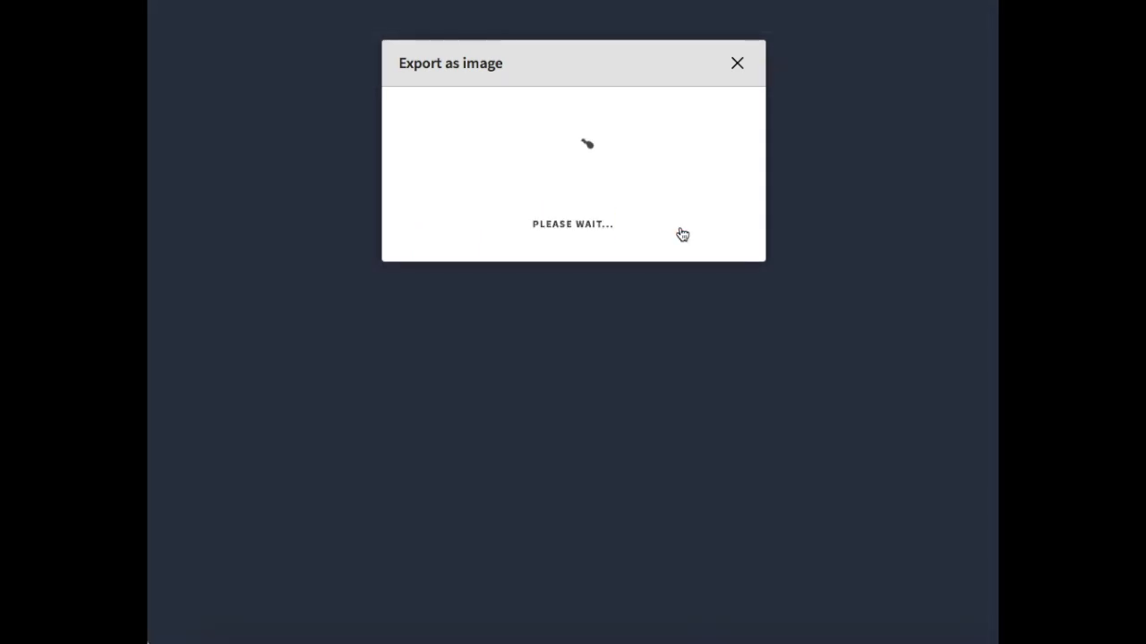